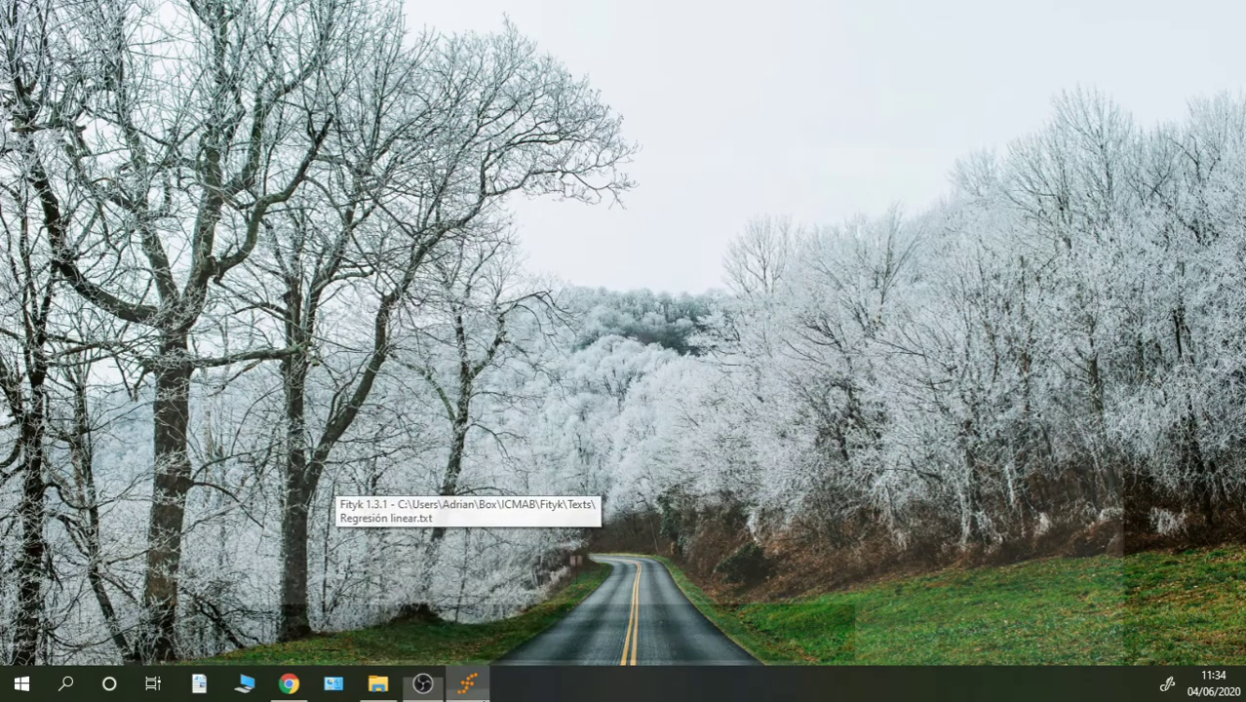
# Restore the Fityk window and select Linear as the function type.
pyautogui.click(468, 683)
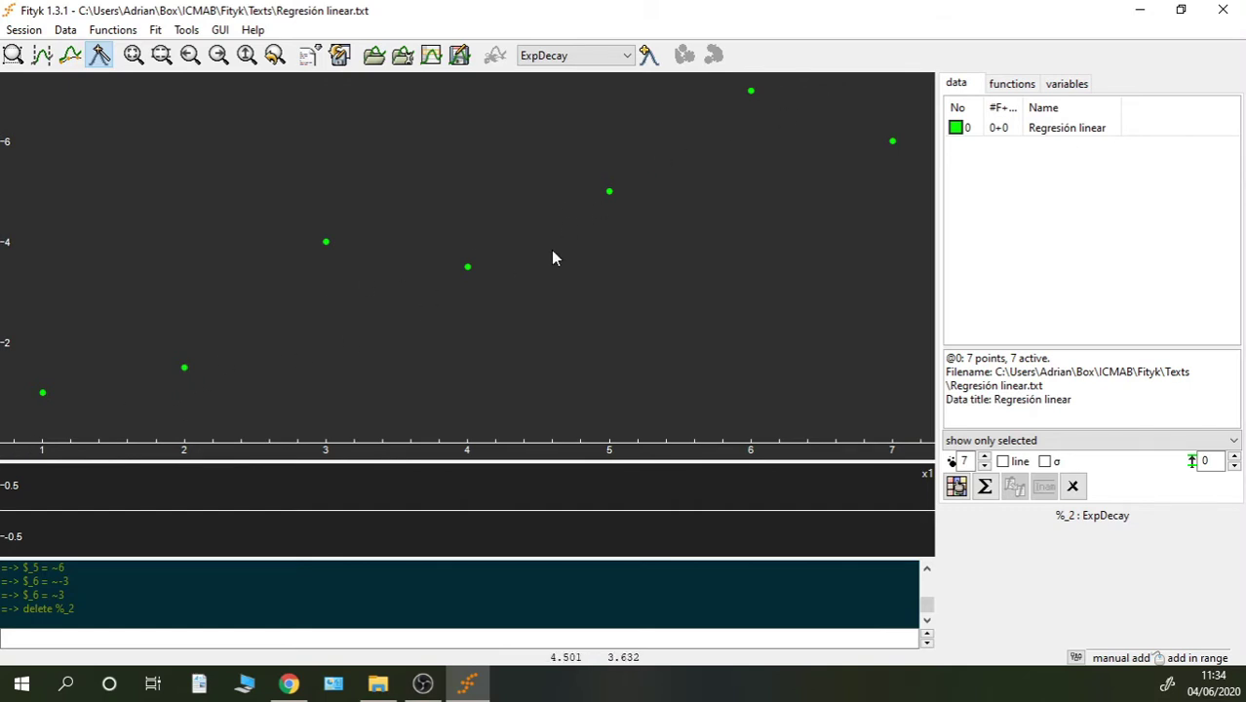
pyautogui.click(600, 64)
pyautogui.scroll(4, 585, 127)
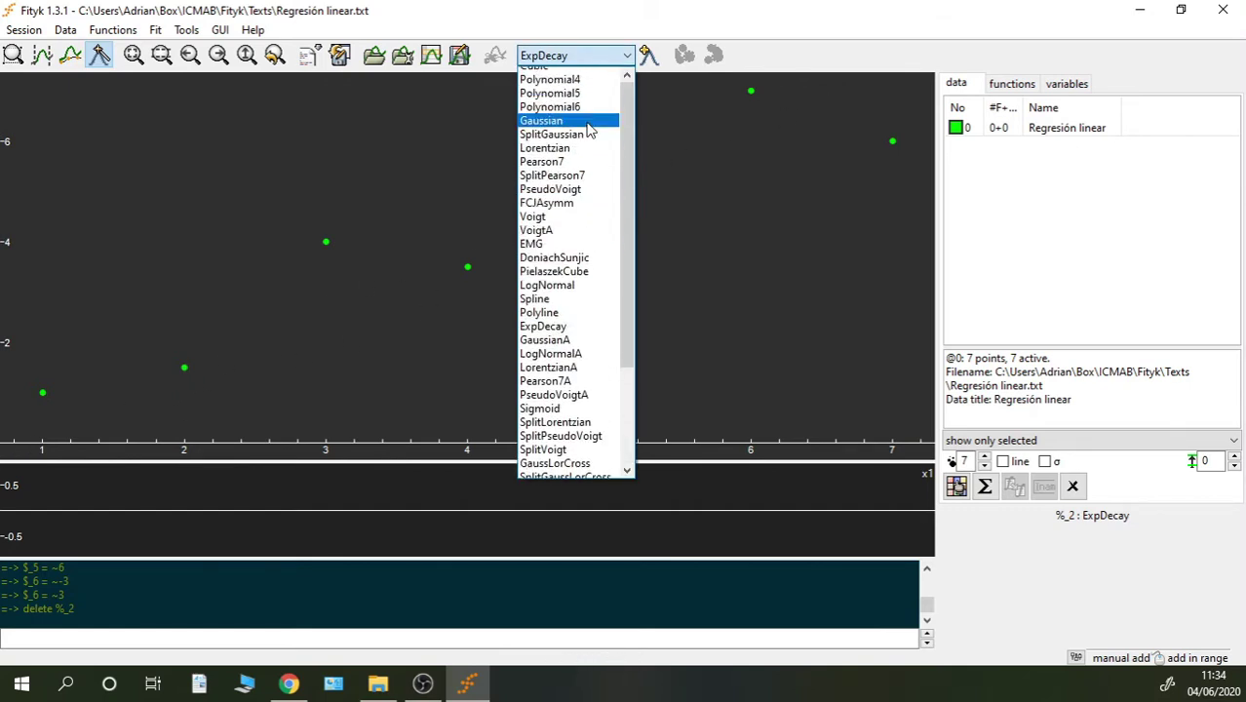
pyautogui.click(534, 88)
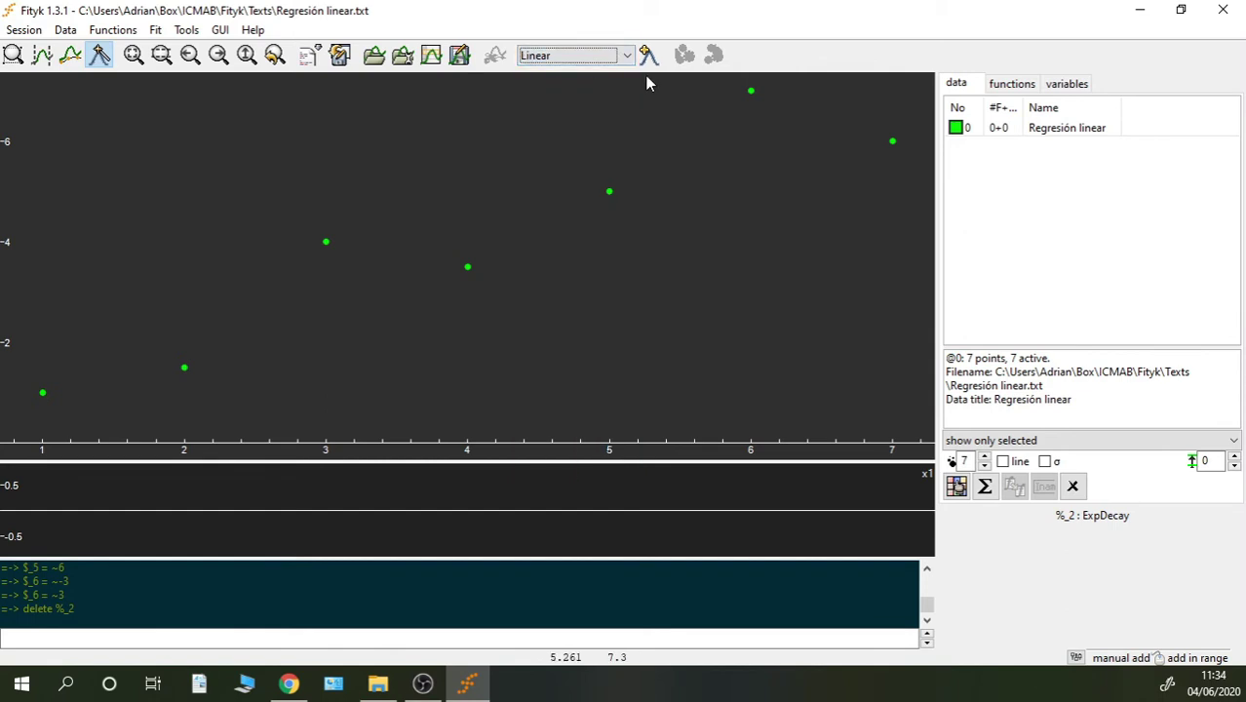
# Draw a Linear function %_3 over the points, fit it (WSSR 0.772798), then delete it.
pyautogui.moveTo(127, 368)
pyautogui.mouseDown()
pyautogui.moveTo(223, 348)
pyautogui.moveTo(208, 371)
pyautogui.moveTo(518, 211)
pyautogui.moveTo(646, 163)
pyautogui.moveTo(617, 168)
pyautogui.mouseUp()
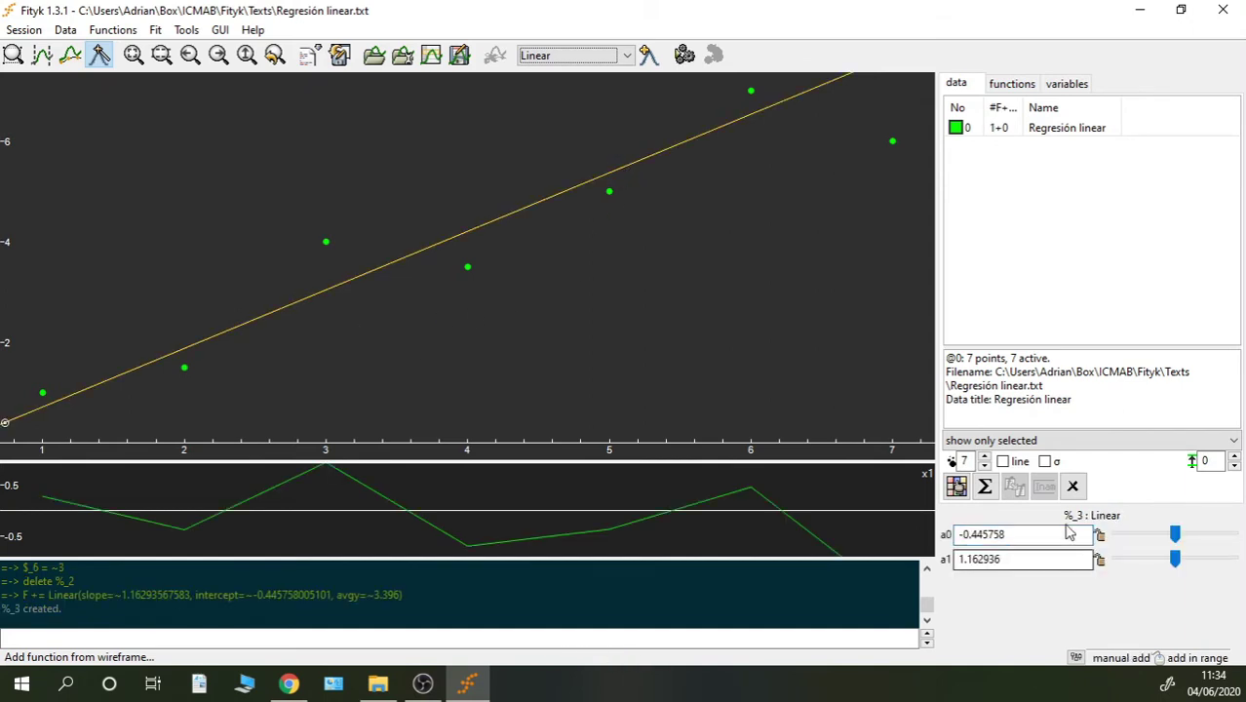
pyautogui.click(684, 55)
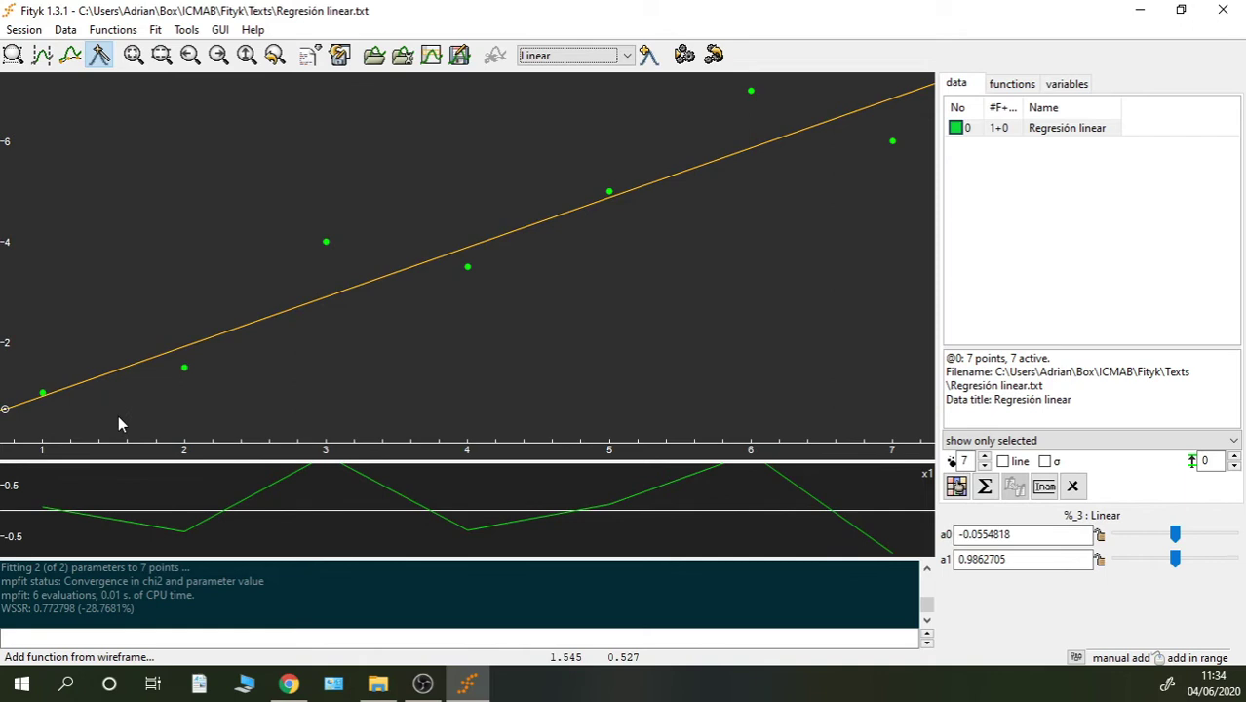
pyautogui.rightClick(5, 408)
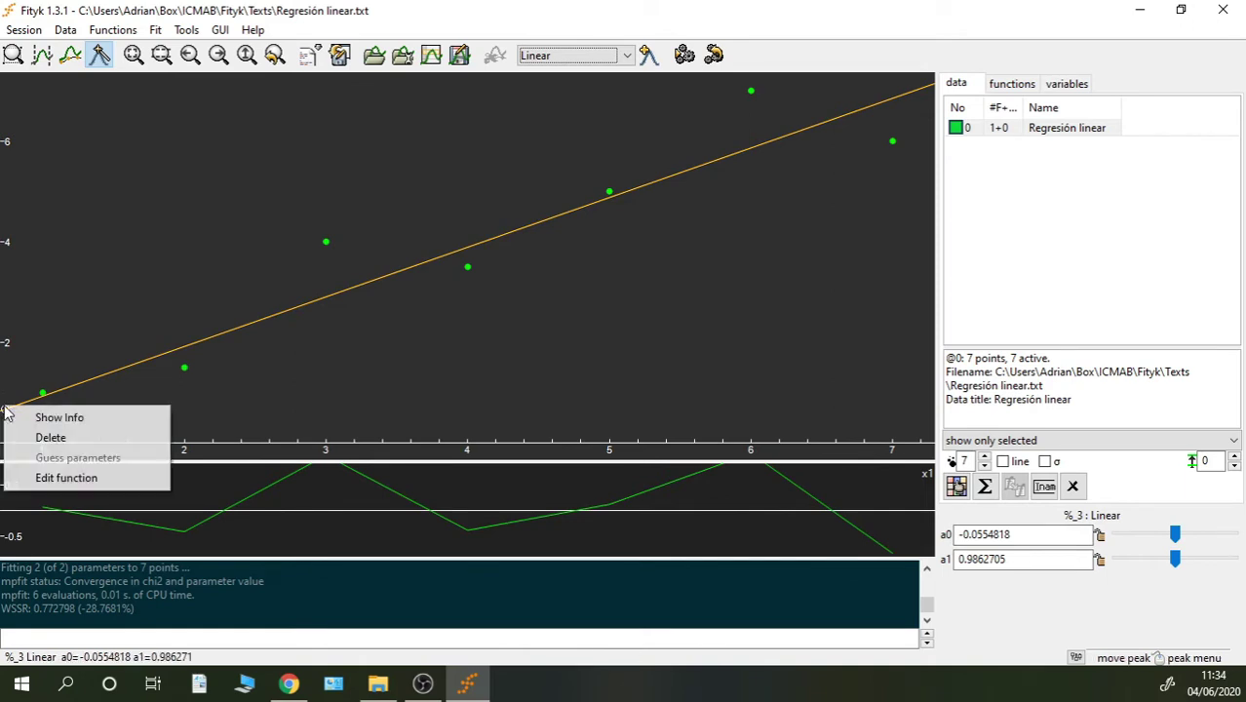
pyautogui.click(46, 438)
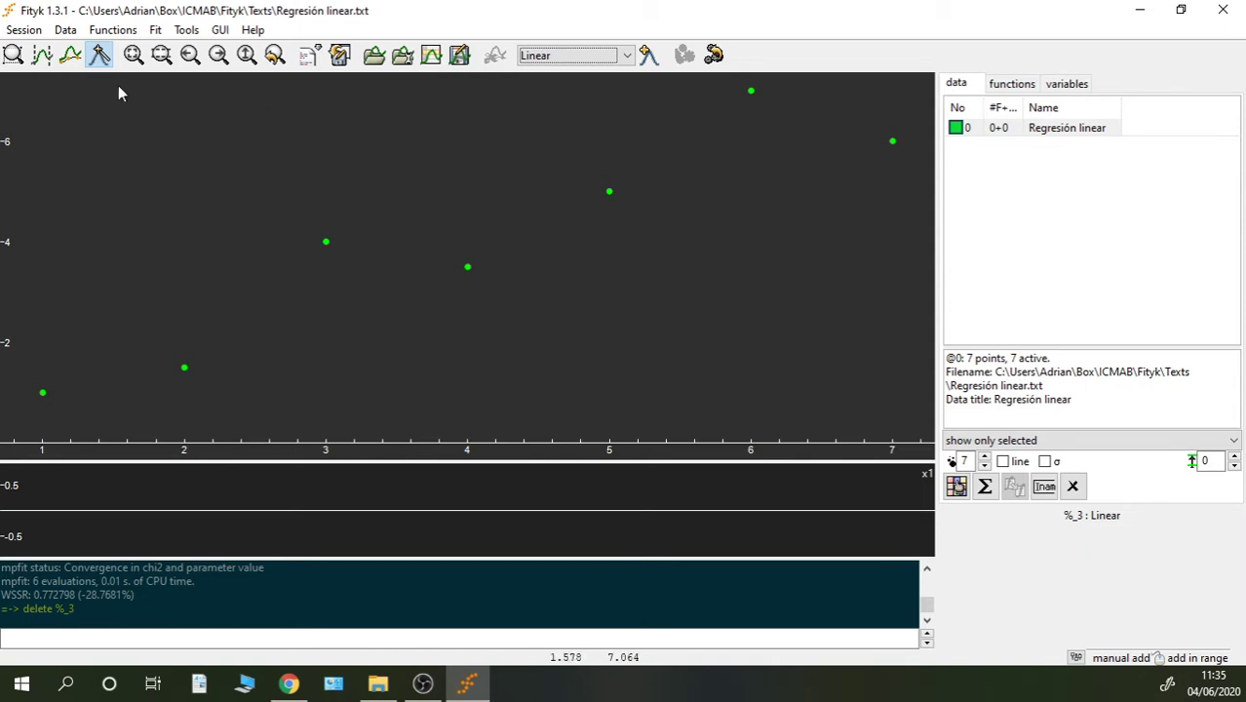
# Open the Function Definition Manager from the Functions menu and reposition it.
pyautogui.click(135, 34)
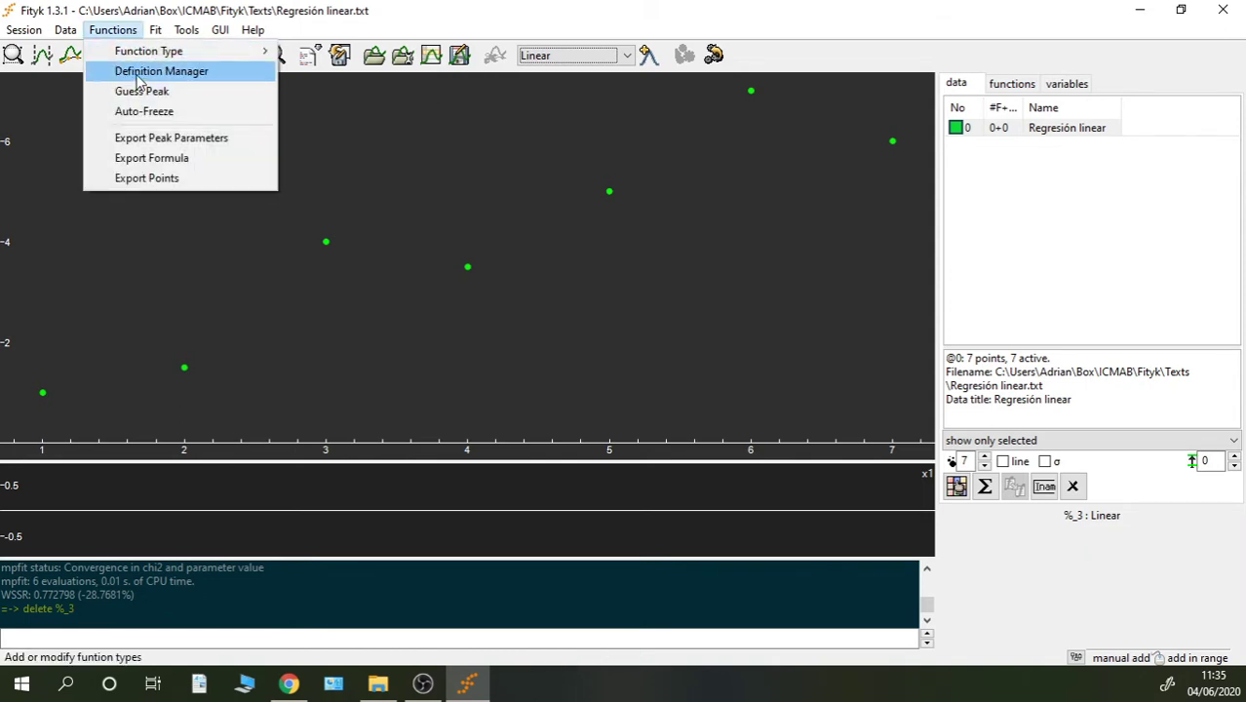
pyautogui.click(140, 78)
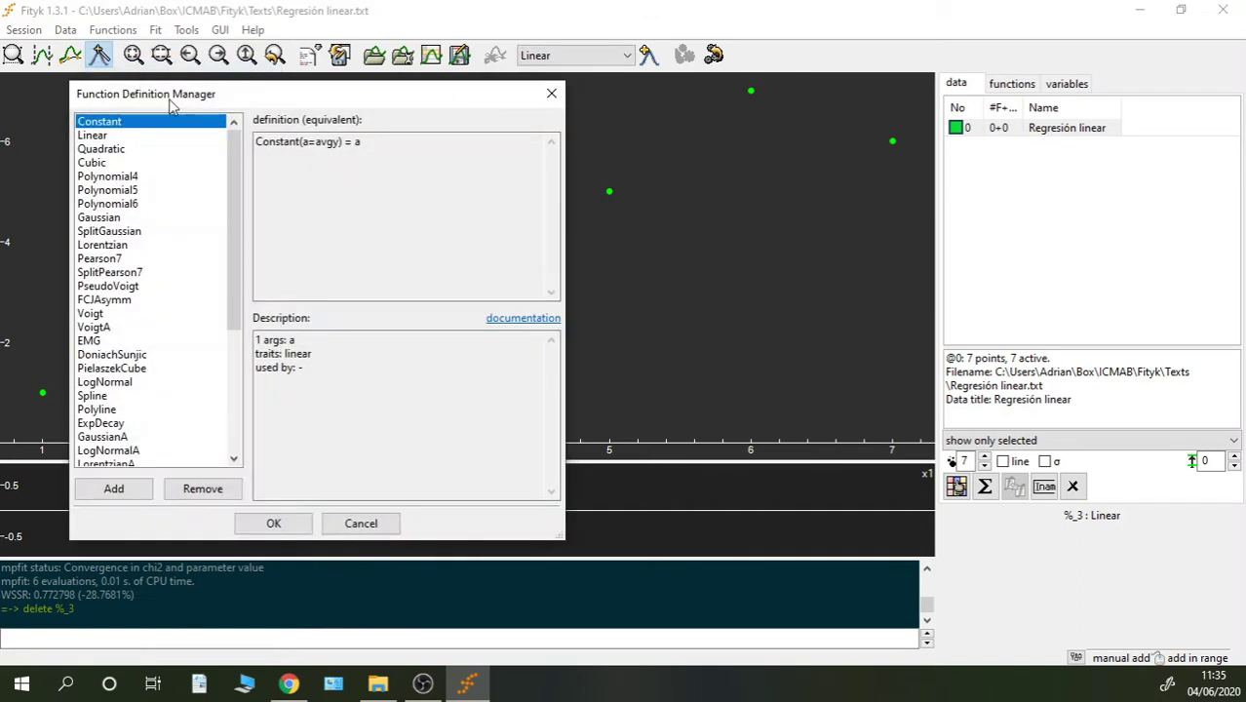
pyautogui.moveTo(285, 97); pyautogui.dragTo(417, 56)
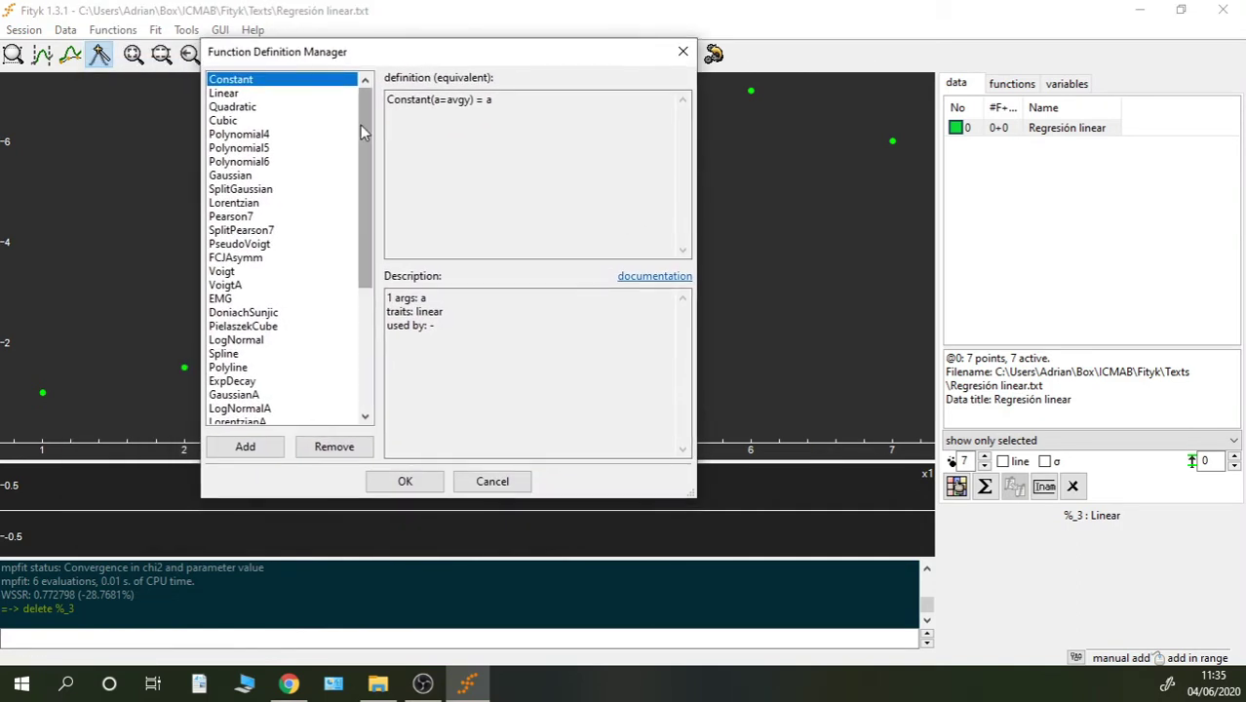
pyautogui.moveTo(361, 128); pyautogui.dragTo(337, 273)
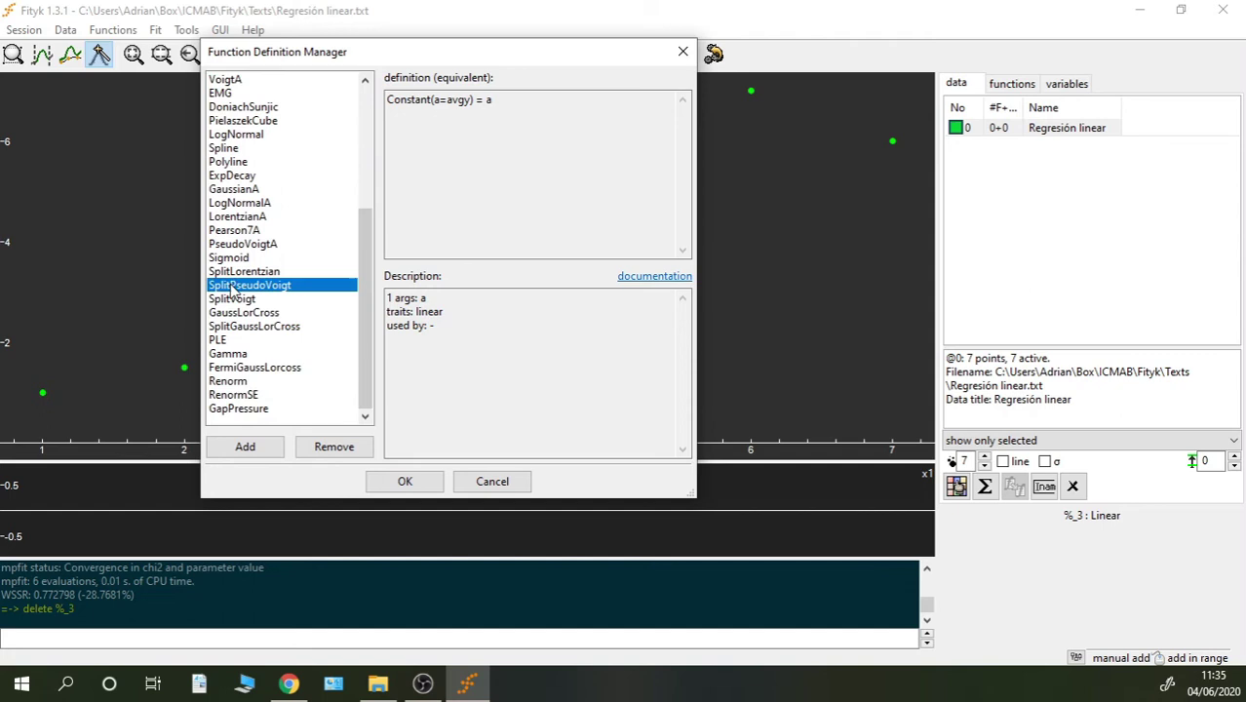
# Browse the GaussLorCross, Renorm, GapPressure and PLE definitions, then add a blank definition.
pyautogui.click(243, 312)
pyautogui.click(250, 366)
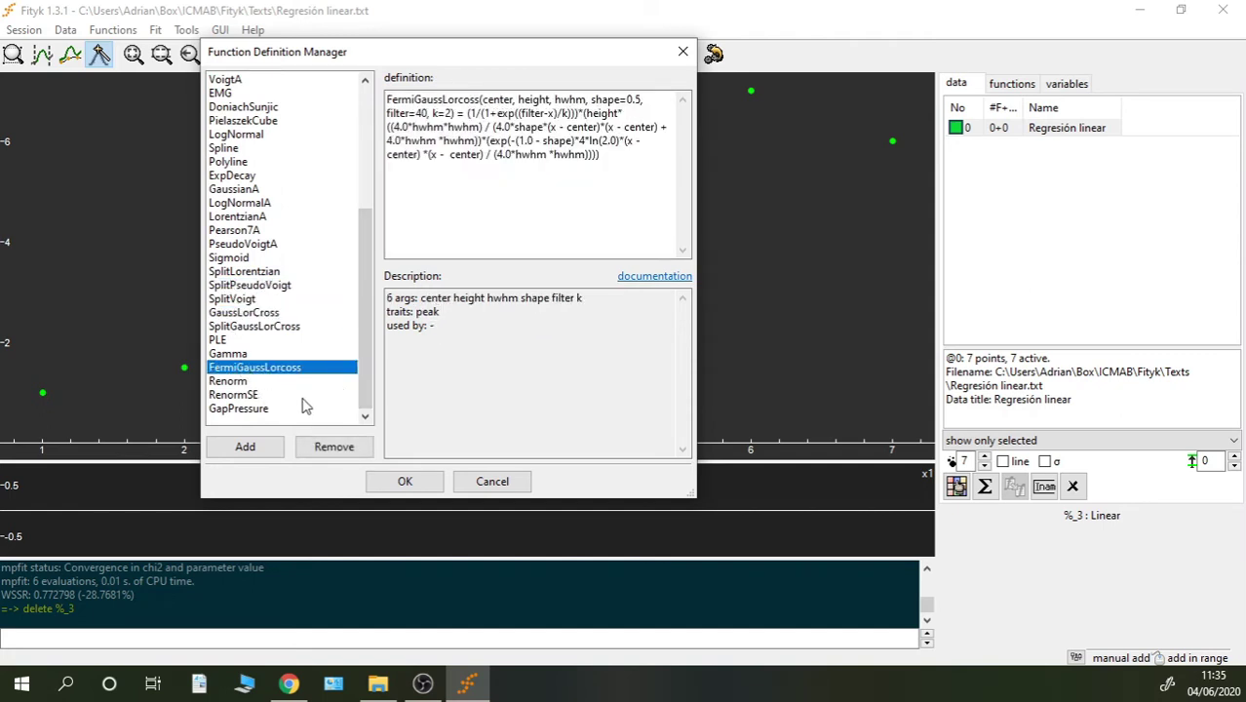
pyautogui.click(283, 381)
pyautogui.click(277, 413)
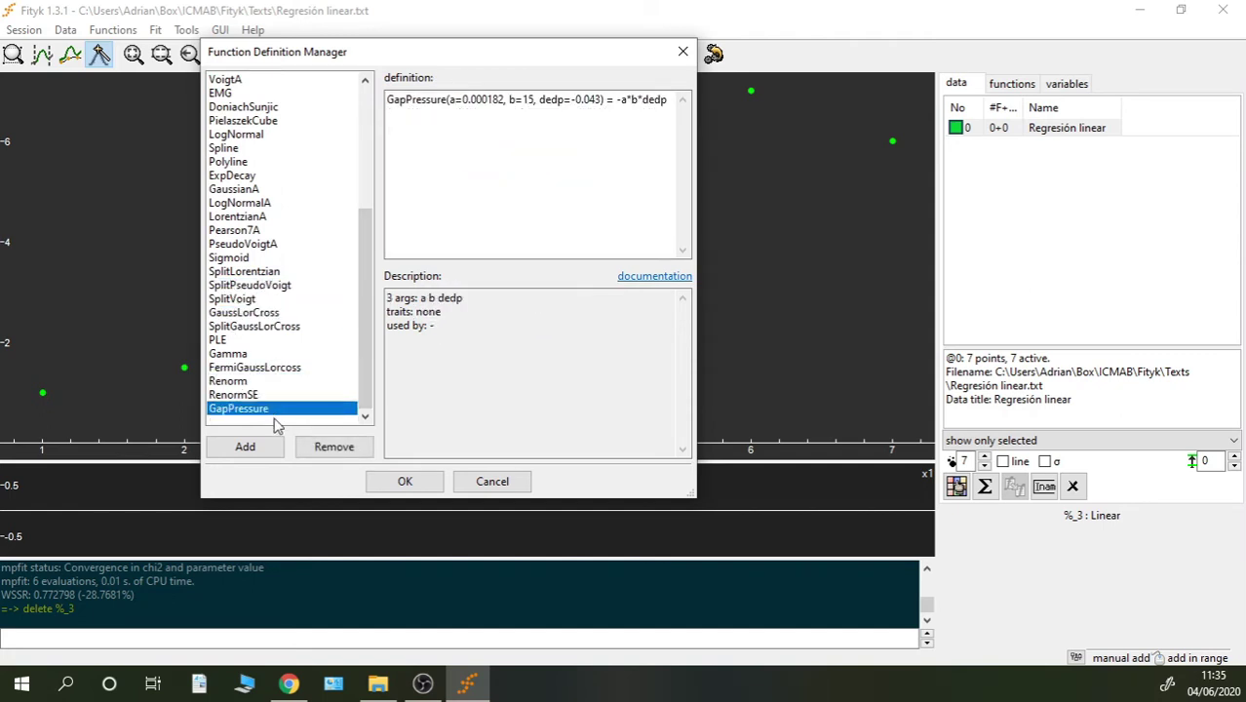
pyautogui.click(256, 341)
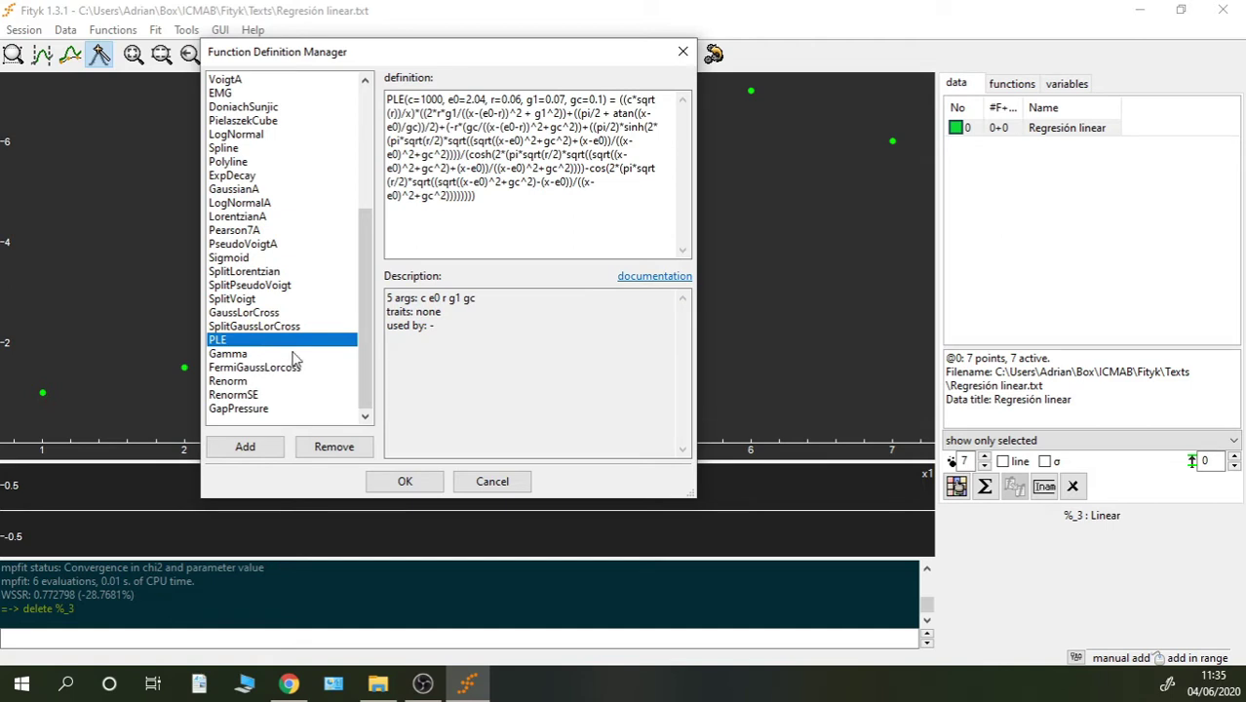
pyautogui.click(245, 449)
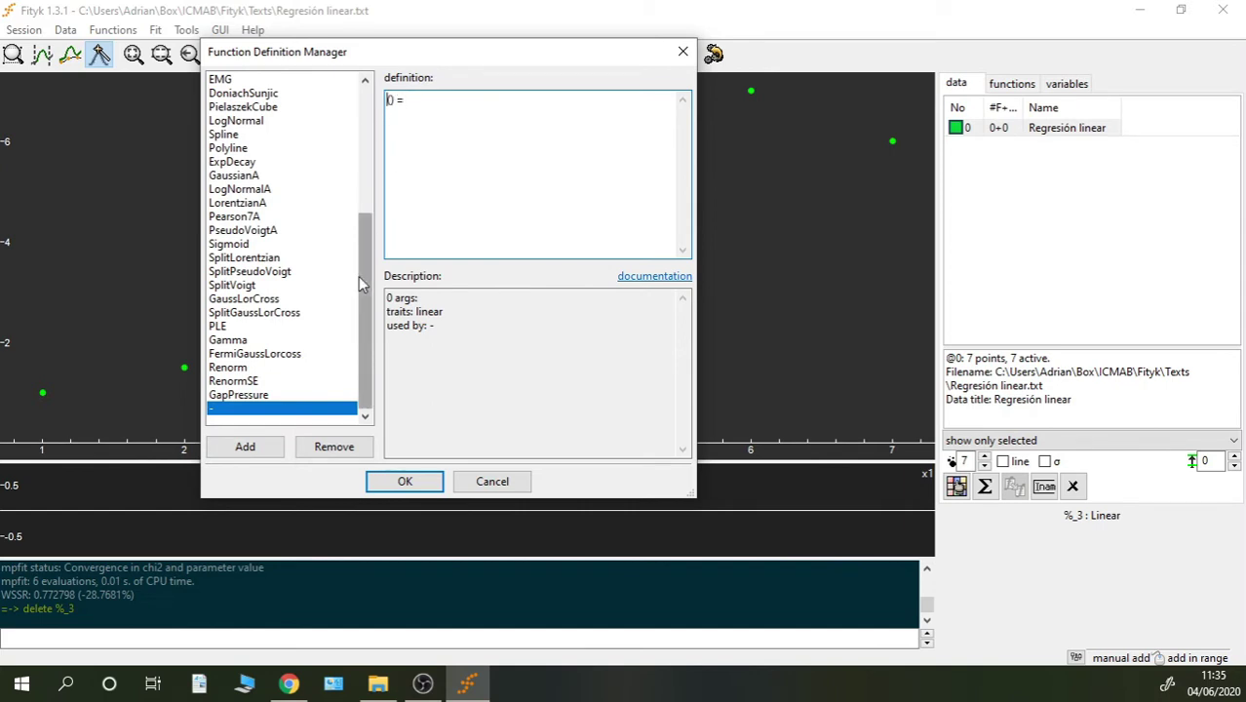
# Show Linear's definition and highlight its a0=intercept, a1=slope parameters and a0 + a1 * x formula.
pyautogui.moveTo(361, 283); pyautogui.dragTo(384, 117)
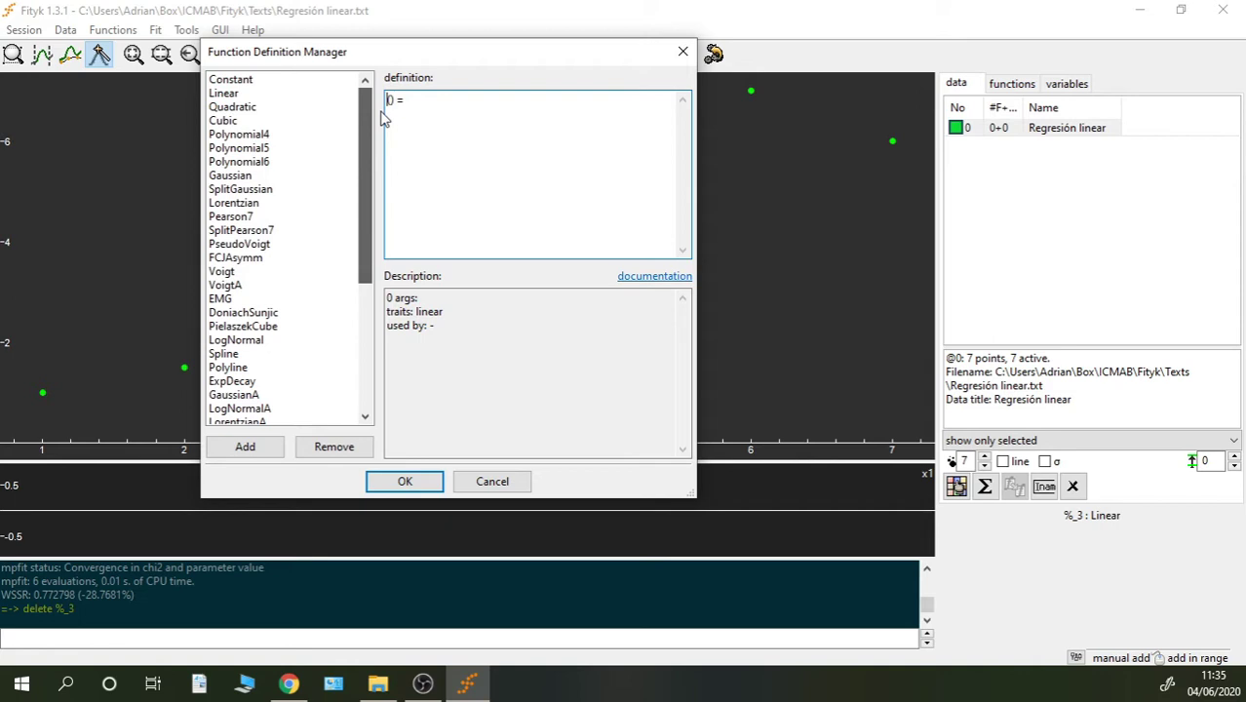
pyautogui.click(234, 94)
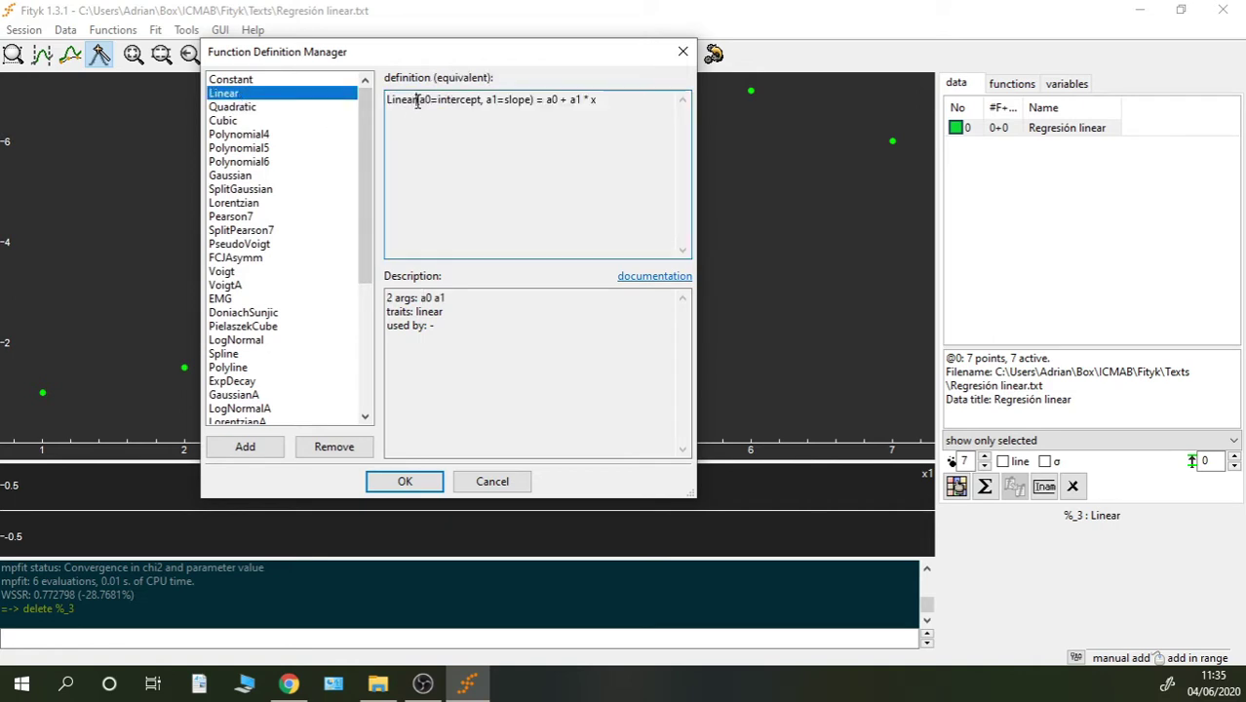
pyautogui.doubleClick(382, 99)
pyautogui.click(387, 102)
pyautogui.doubleClick(414, 102)
pyautogui.moveTo(420, 101); pyautogui.dragTo(533, 101)
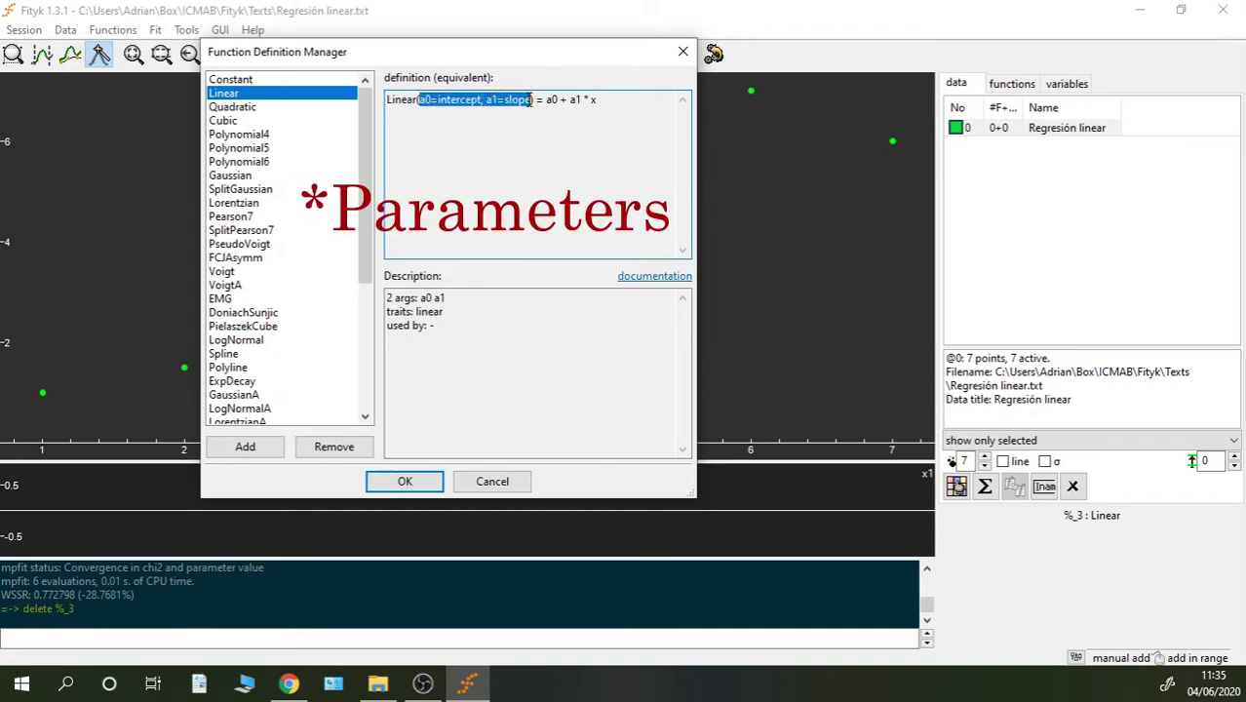
pyautogui.moveTo(546, 102); pyautogui.dragTo(601, 108)
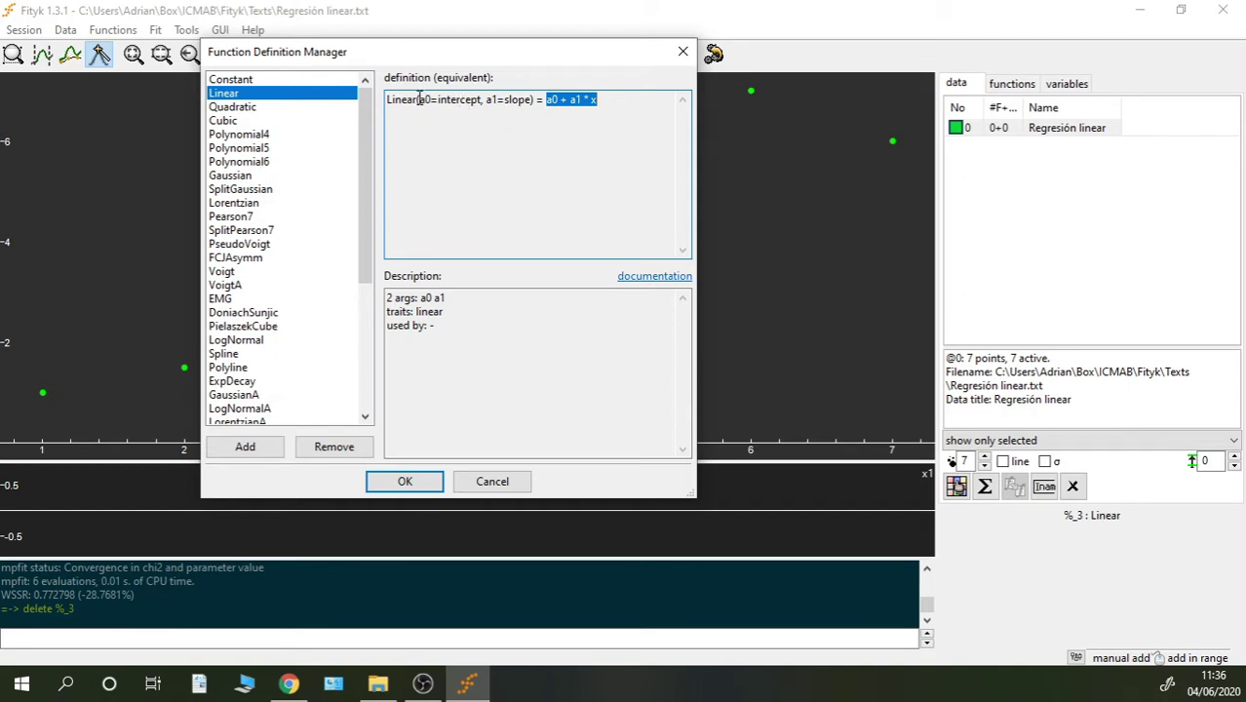
pyautogui.moveTo(423, 99); pyautogui.dragTo(529, 97)
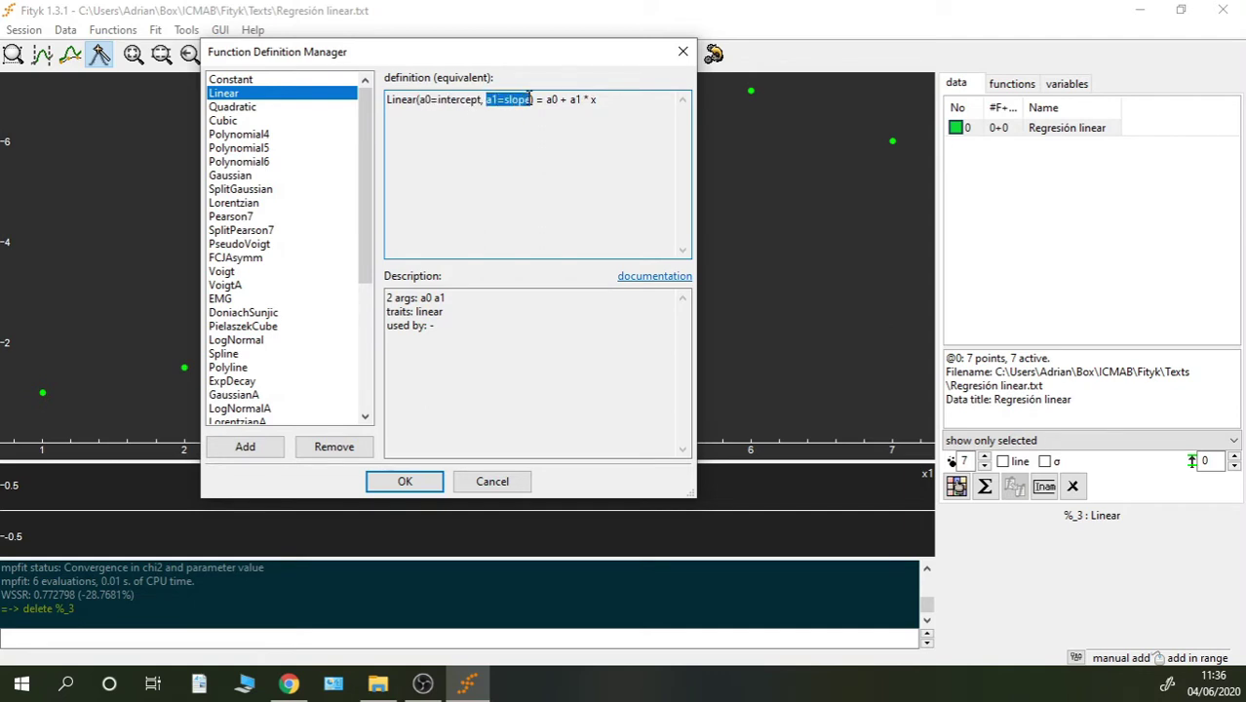
pyautogui.moveTo(460, 57); pyautogui.dragTo(576, 51)
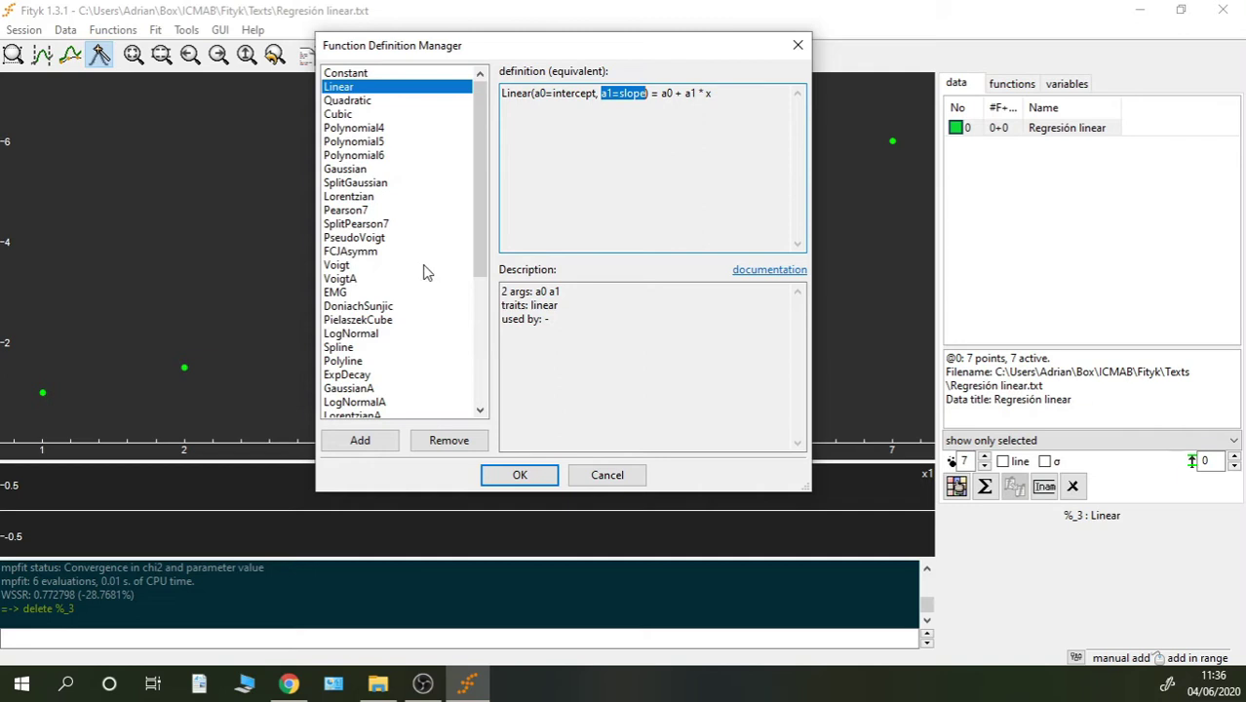
# Show ExpDecay's definition and highlight its a=0, t=1 parameters and a*exp(-x/t) formula.
pyautogui.click(368, 374)
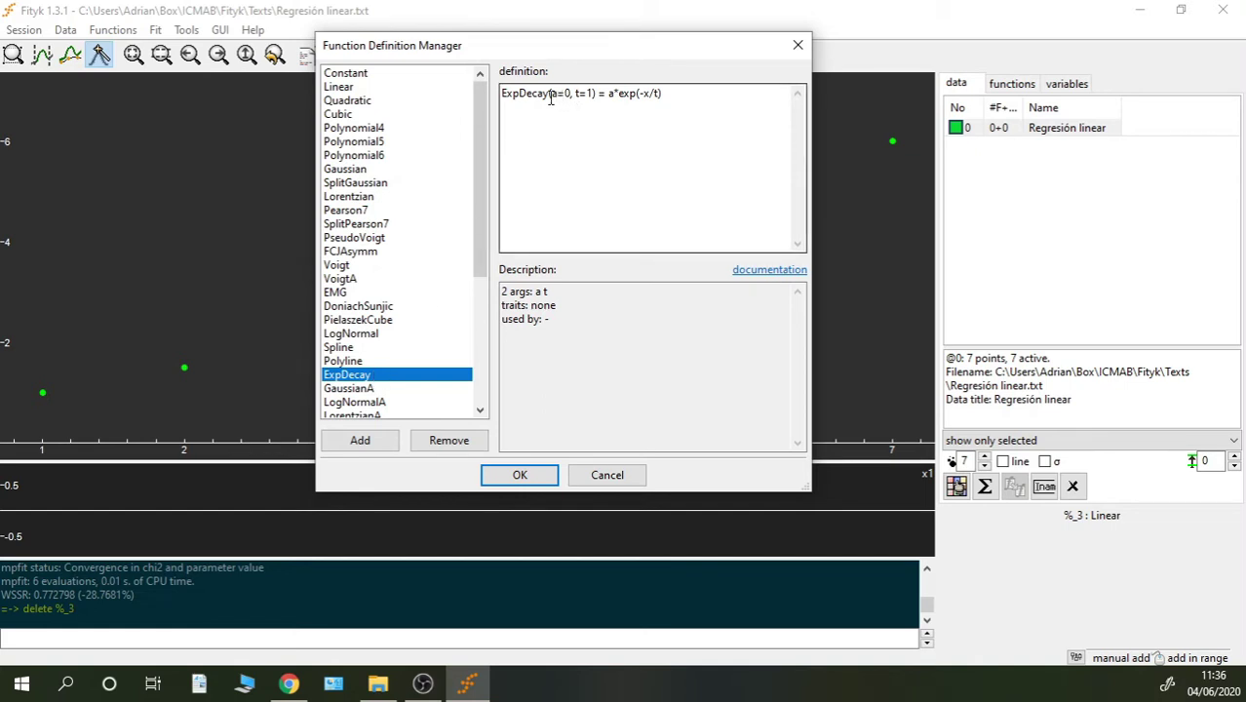
pyautogui.moveTo(552, 102); pyautogui.dragTo(570, 103)
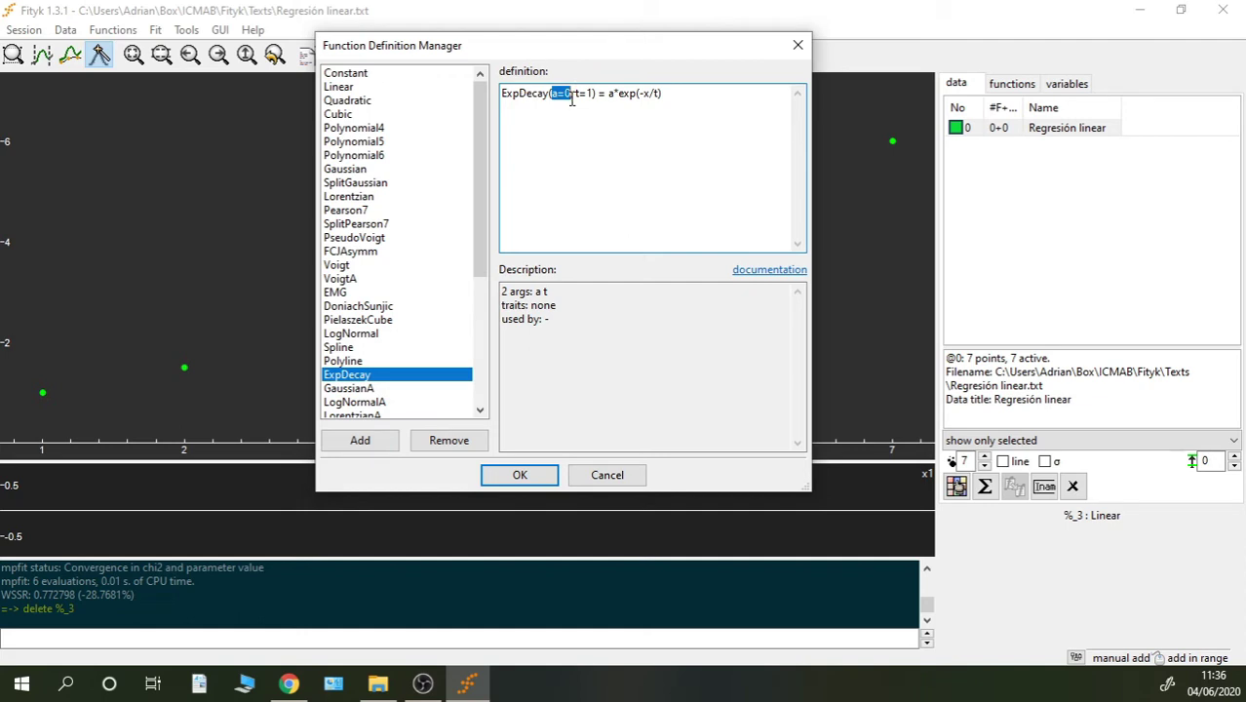
pyautogui.click(565, 97)
pyautogui.moveTo(570, 95)
pyautogui.mouseDown()
pyautogui.moveTo(553, 97)
pyautogui.moveTo(590, 97)
pyautogui.mouseUp()
pyautogui.click(554, 98)
pyautogui.click(562, 93)
pyautogui.moveTo(558, 93); pyautogui.dragTo(568, 100)
pyautogui.click(554, 94)
pyautogui.moveTo(575, 93); pyautogui.dragTo(590, 97)
pyautogui.moveTo(607, 98); pyautogui.dragTo(662, 107)
# Close the manager, choose ExpDecay and place %_4 (a=0, t=1) on the data.
pyautogui.click(603, 473)
pyautogui.click(572, 55)
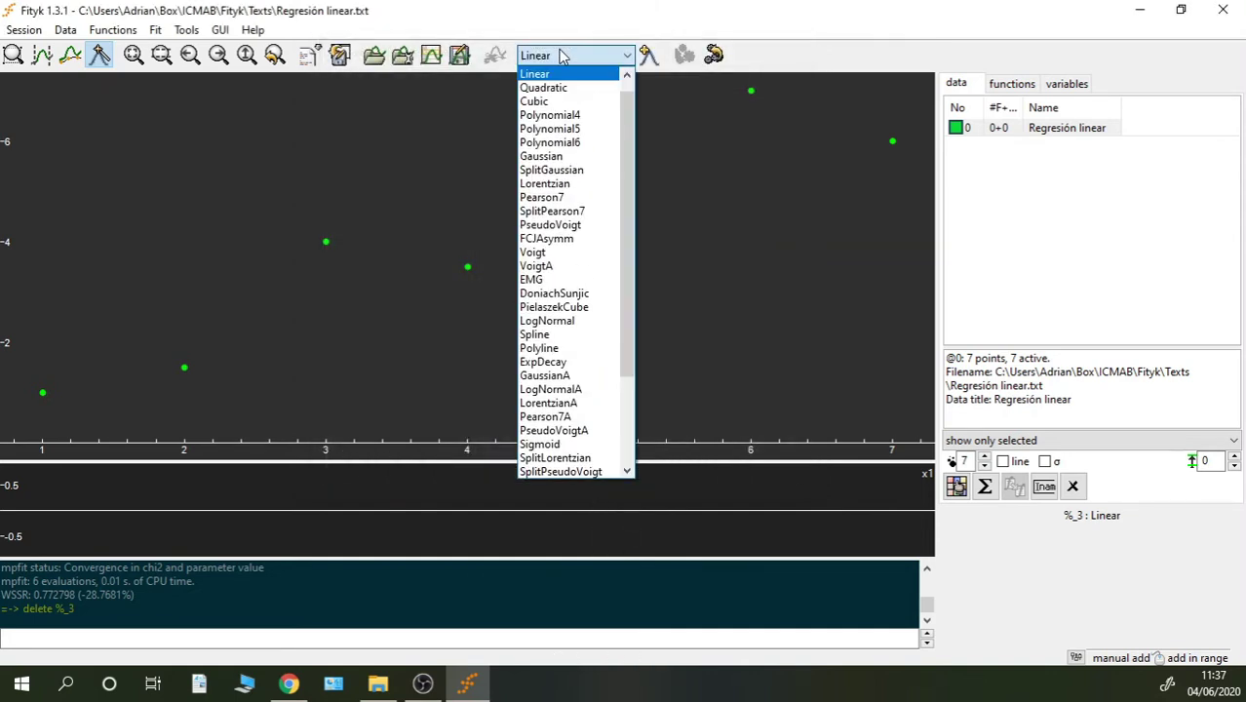
pyautogui.scroll(-3, 585, 281)
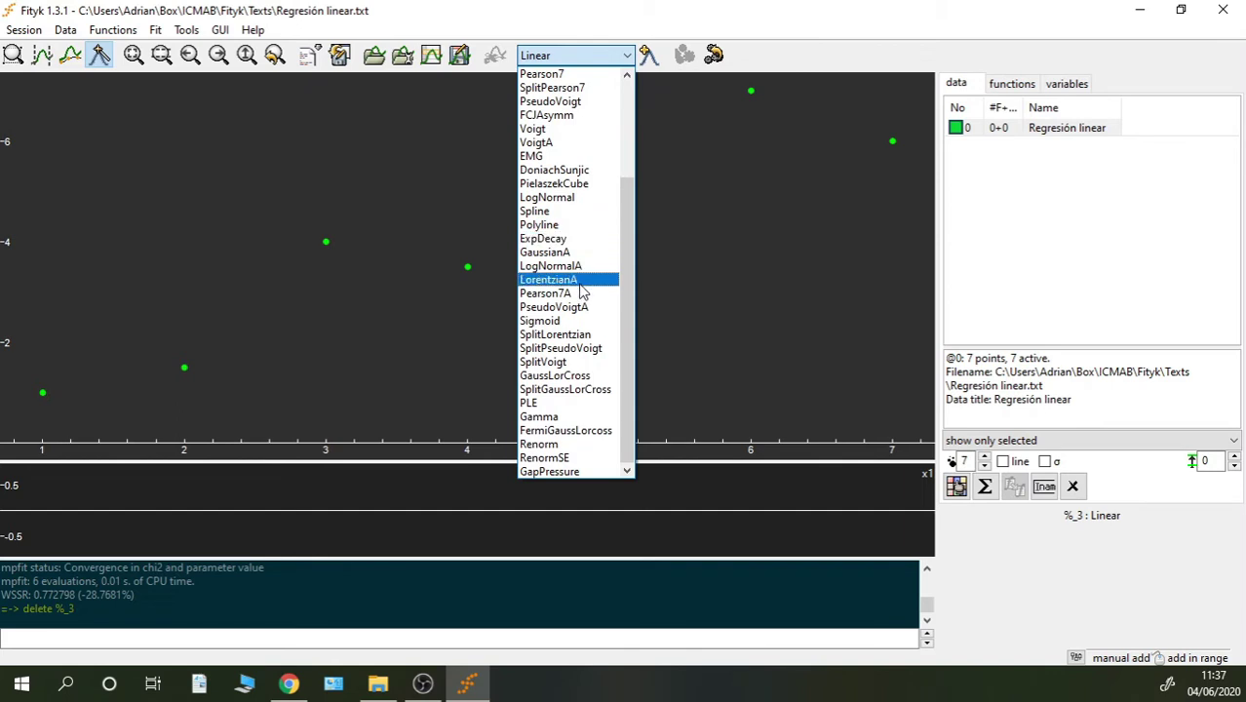
pyautogui.click(548, 240)
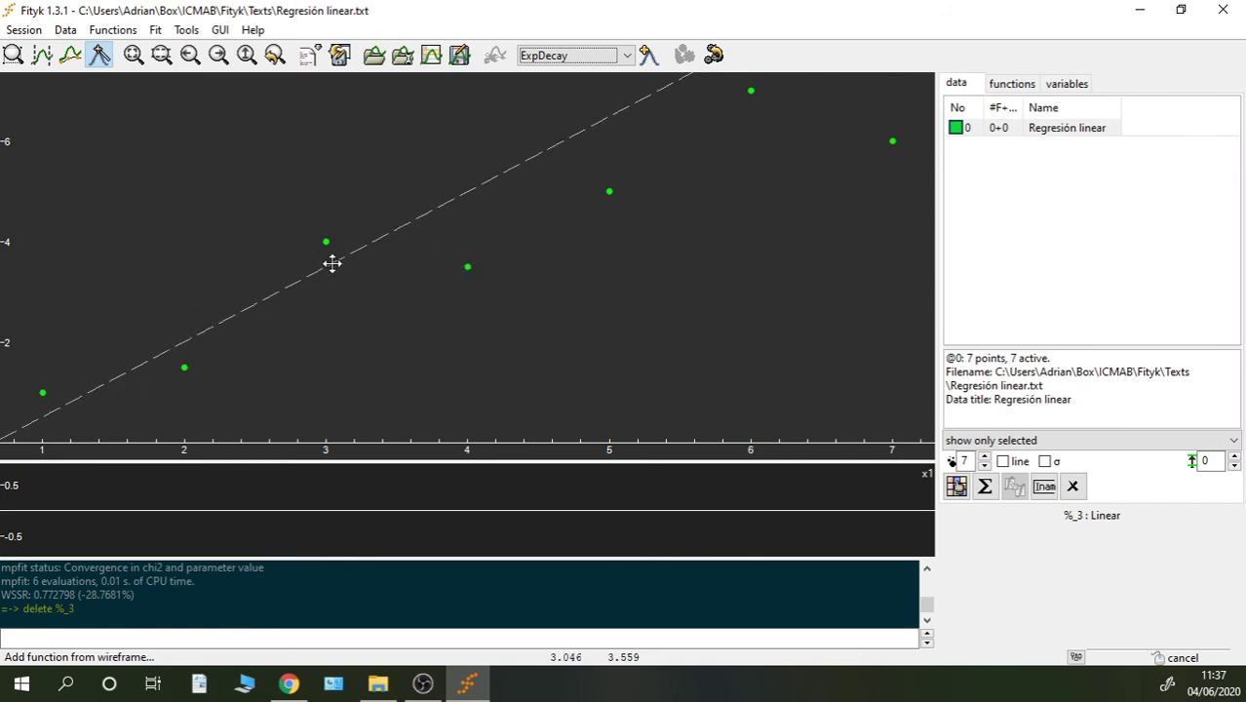
pyautogui.click(332, 263)
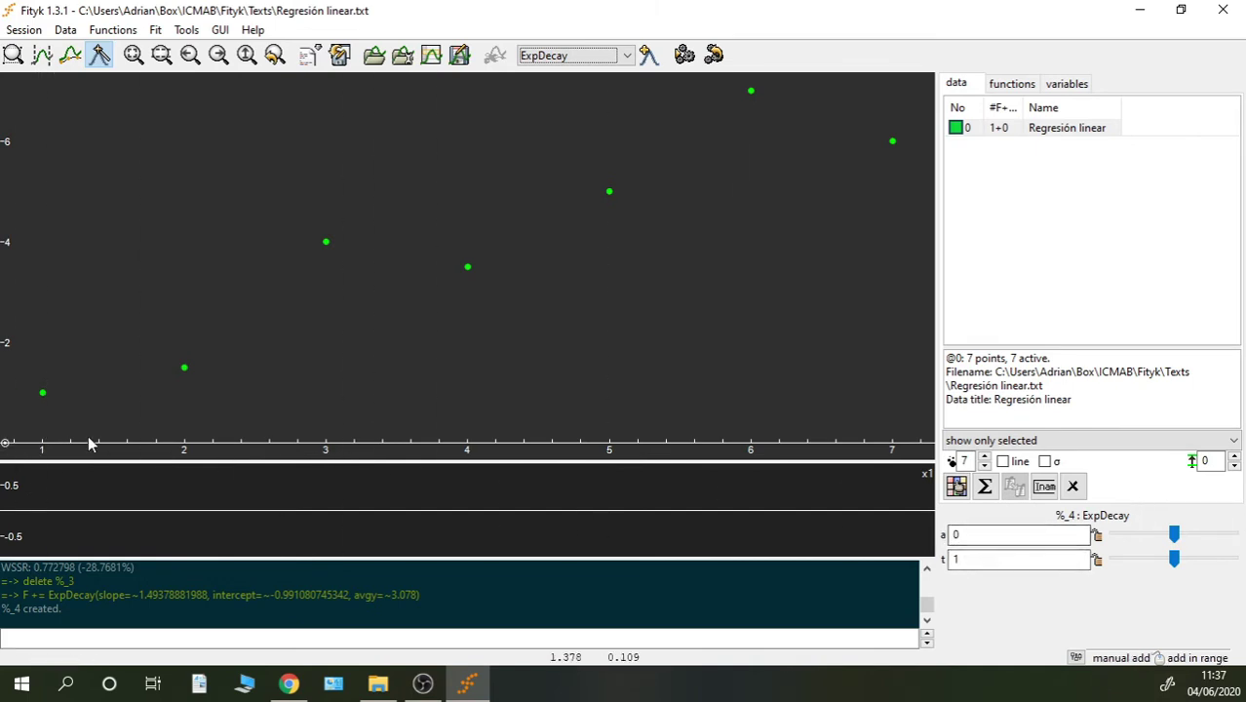
pyautogui.moveTo(44, 387); pyautogui.dragTo(44, 395)
pyautogui.click(975, 534)
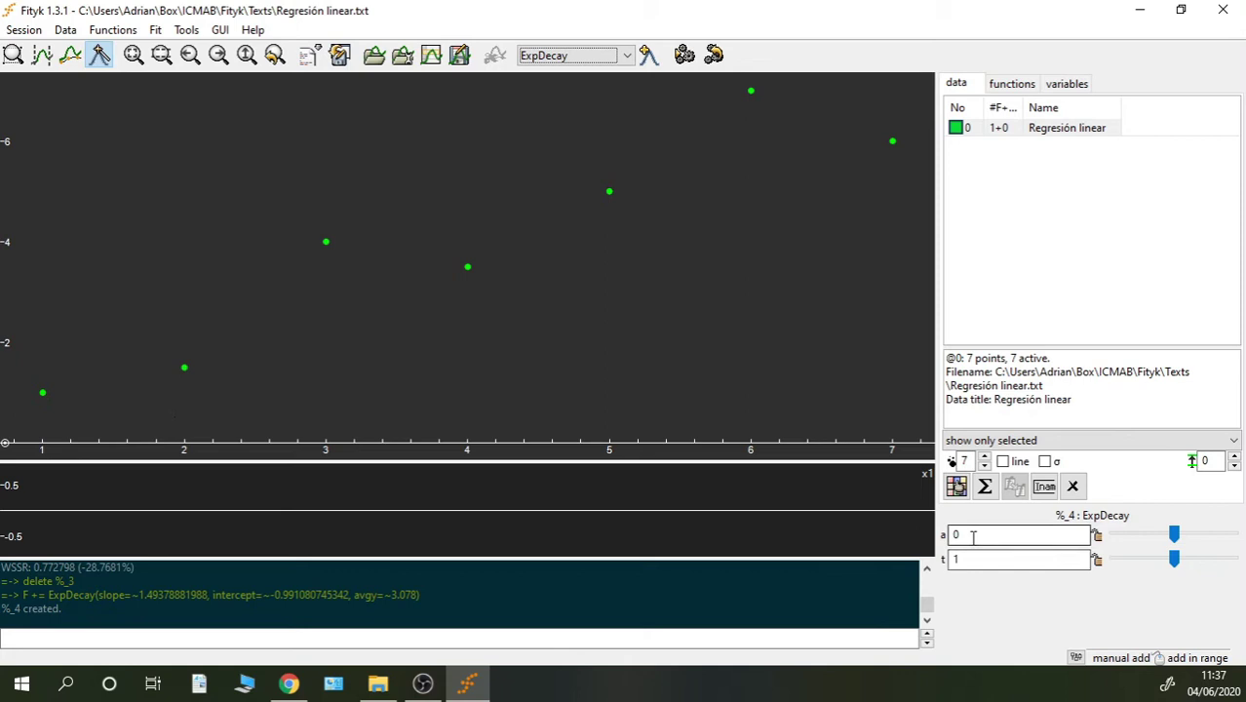
pyautogui.write('3')
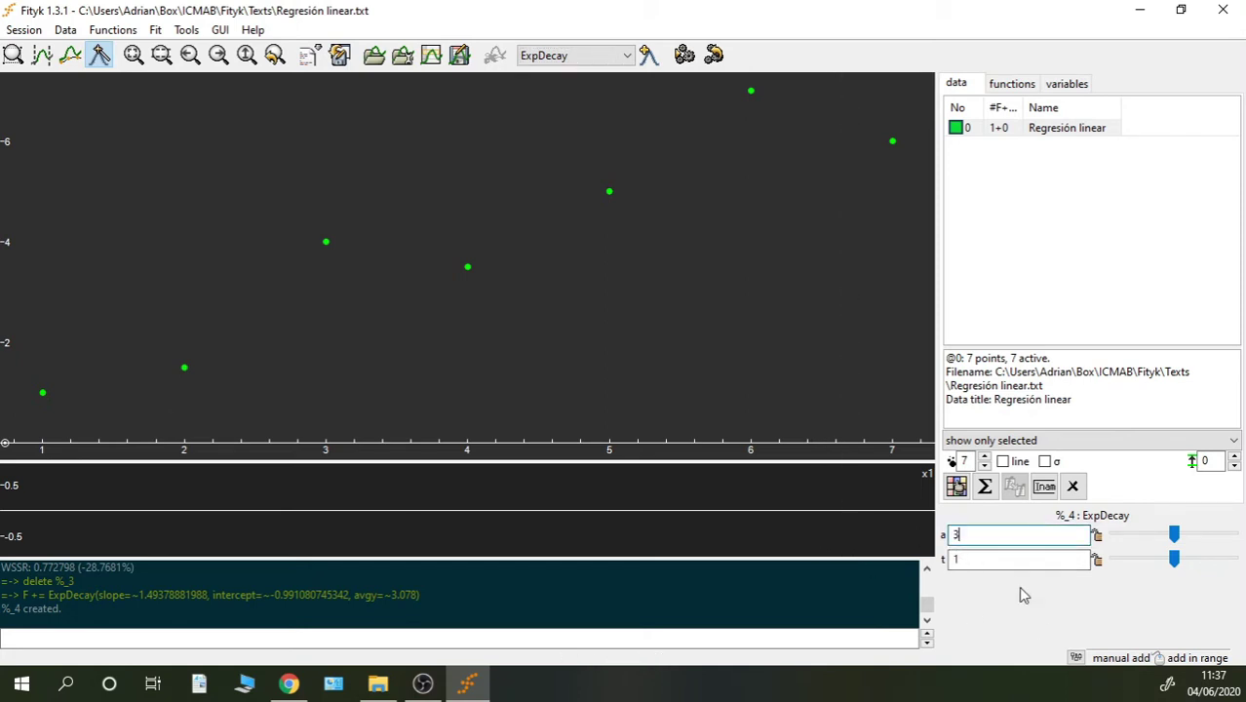
pyautogui.press('Return')
pyautogui.click(995, 560)
pyautogui.write('3')
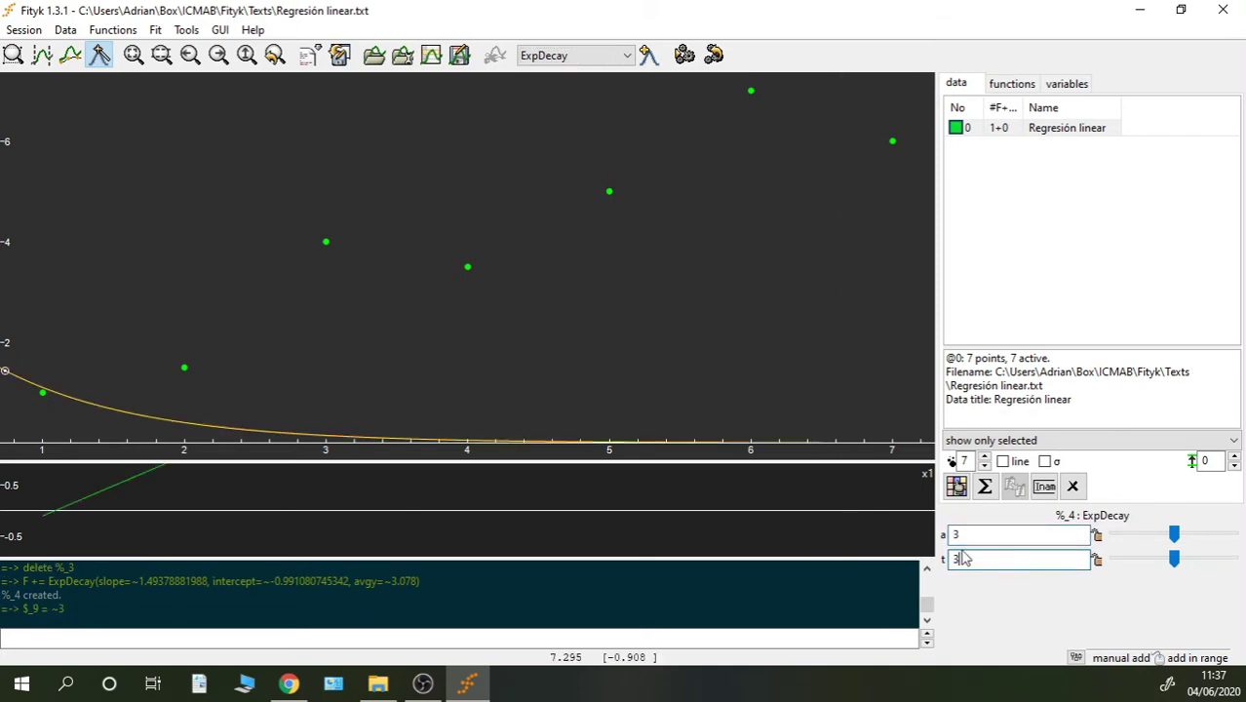
pyautogui.press('Return')
pyautogui.click(1009, 536)
pyautogui.write('5')
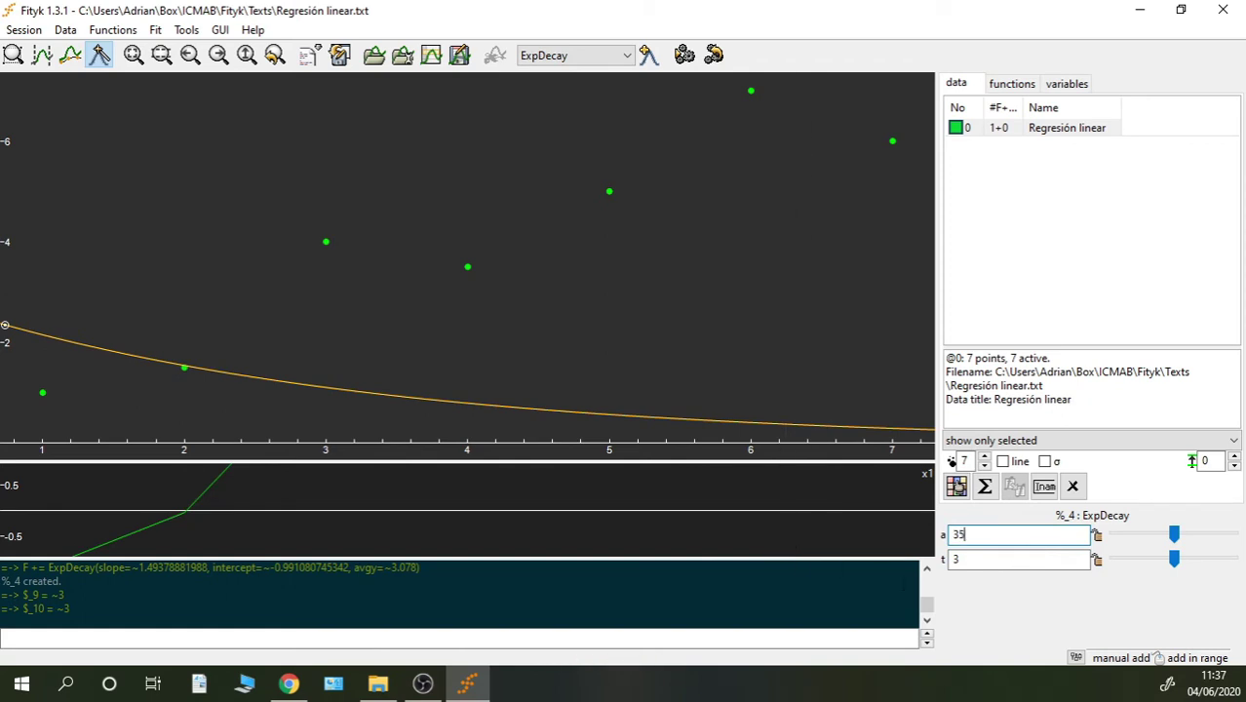
pyautogui.click(972, 562)
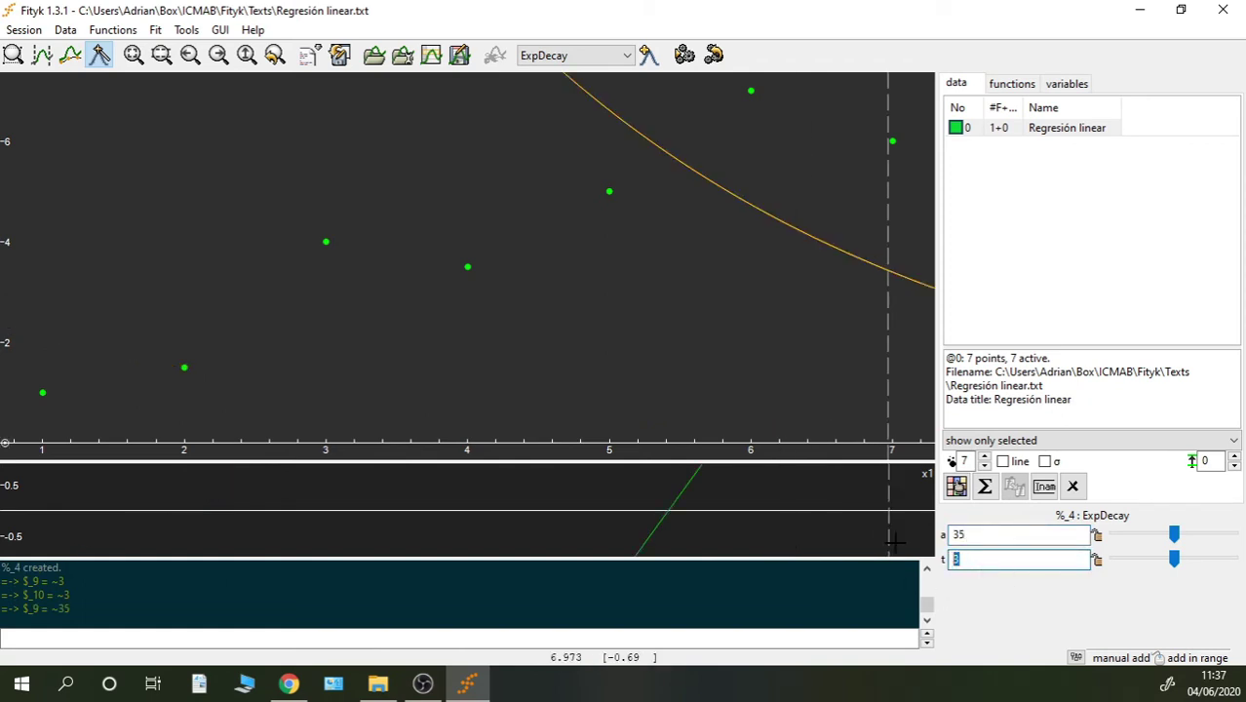
pyautogui.doubleClick(1030, 532)
pyautogui.press('BackSpace')
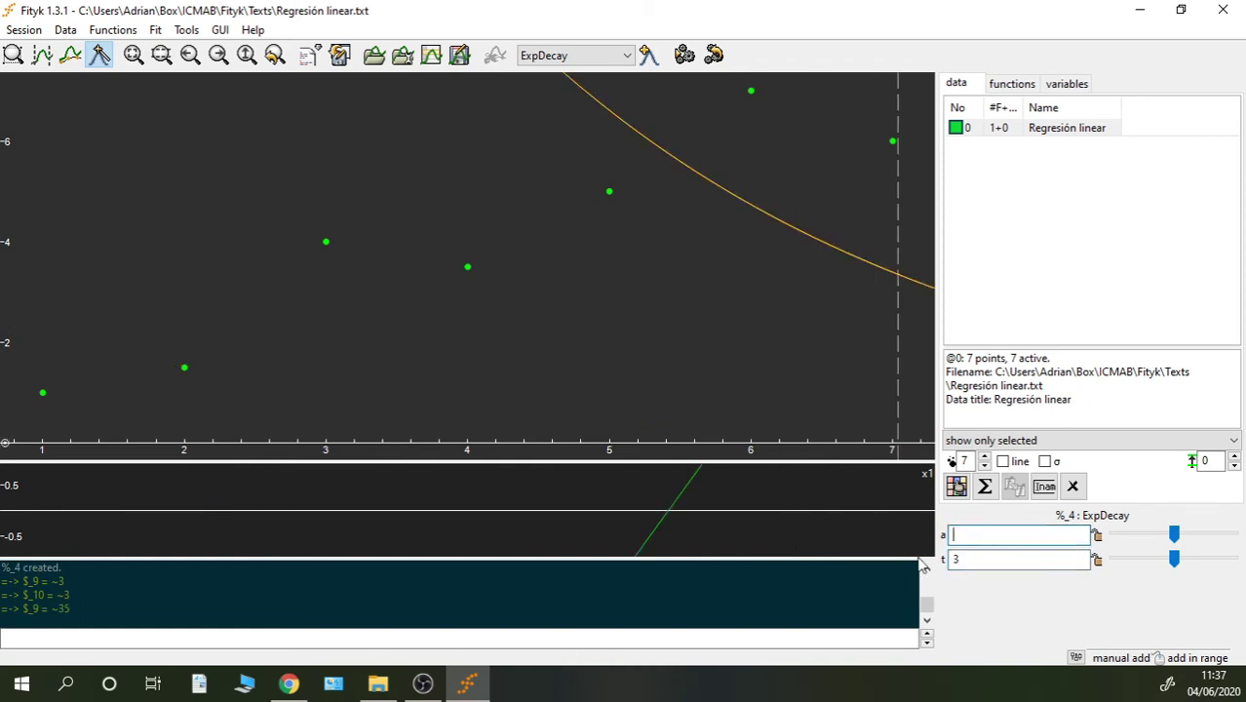
pyautogui.write('0')
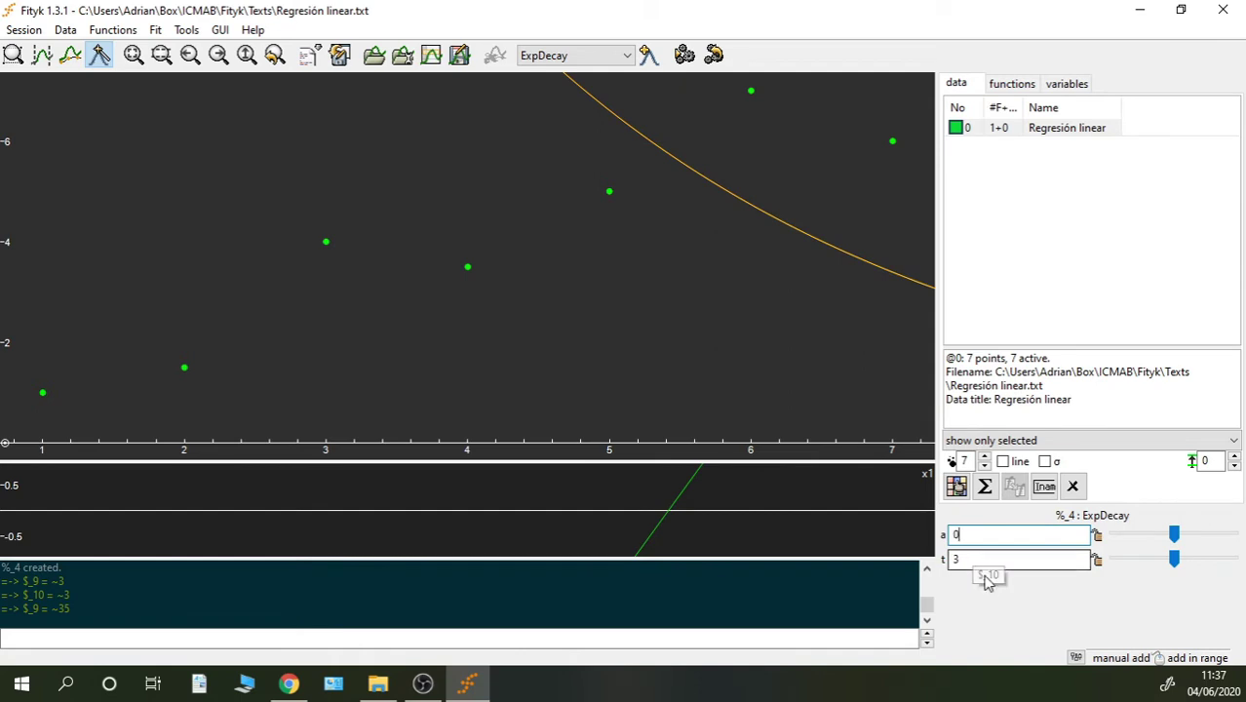
pyautogui.press('Return')
pyautogui.doubleClick(974, 557)
pyautogui.write('1')
pyautogui.click(982, 537)
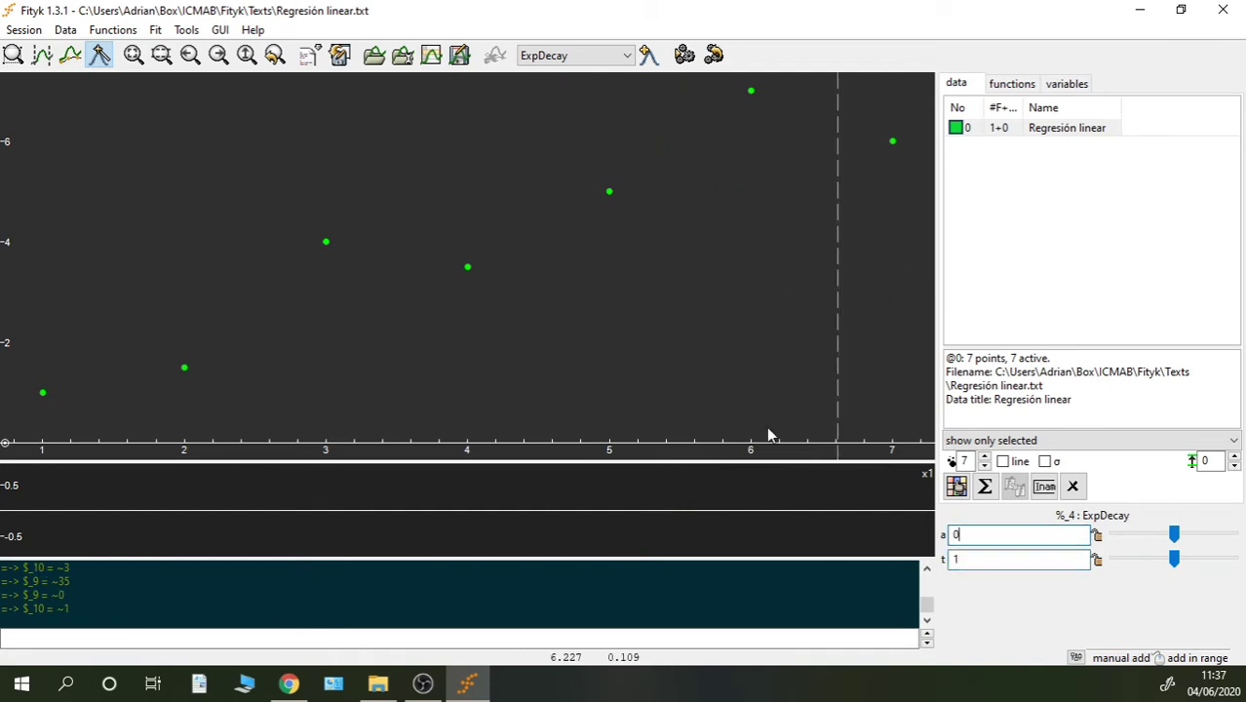
# Delete ExpDecay %_4, then reopen the Function Definition Manager past the assertion error.
pyautogui.rightClick(7, 435)
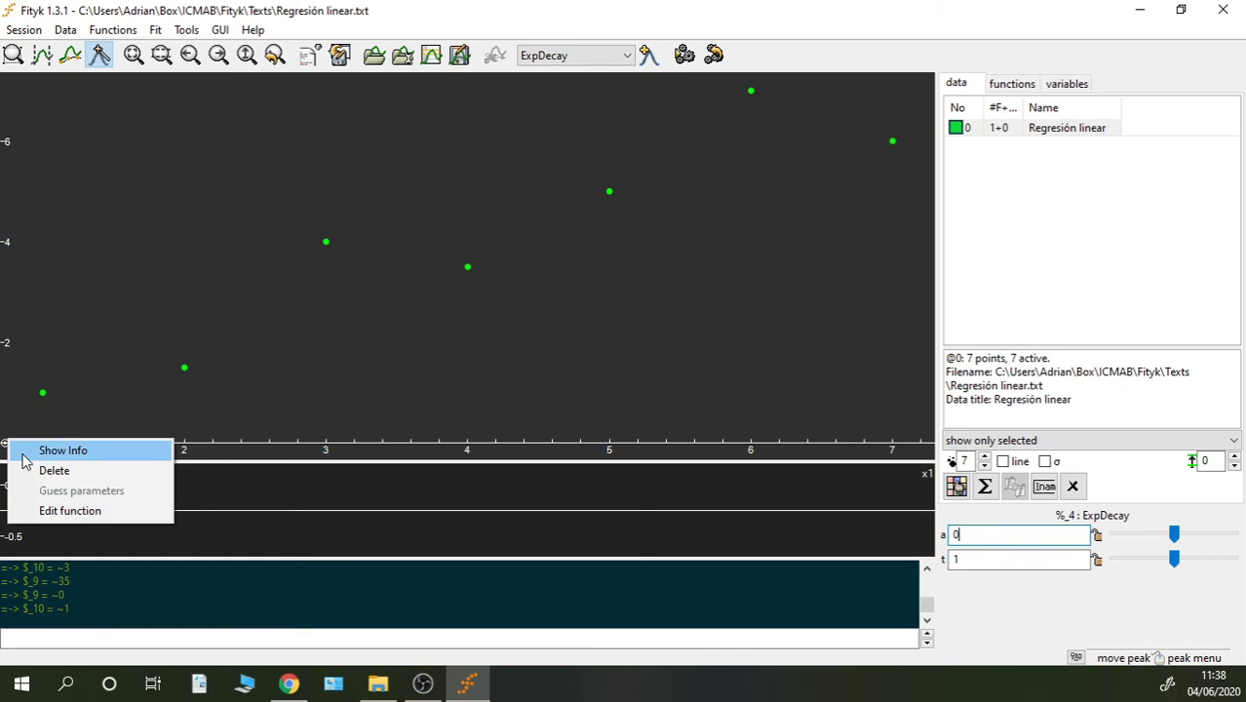
pyautogui.click(29, 470)
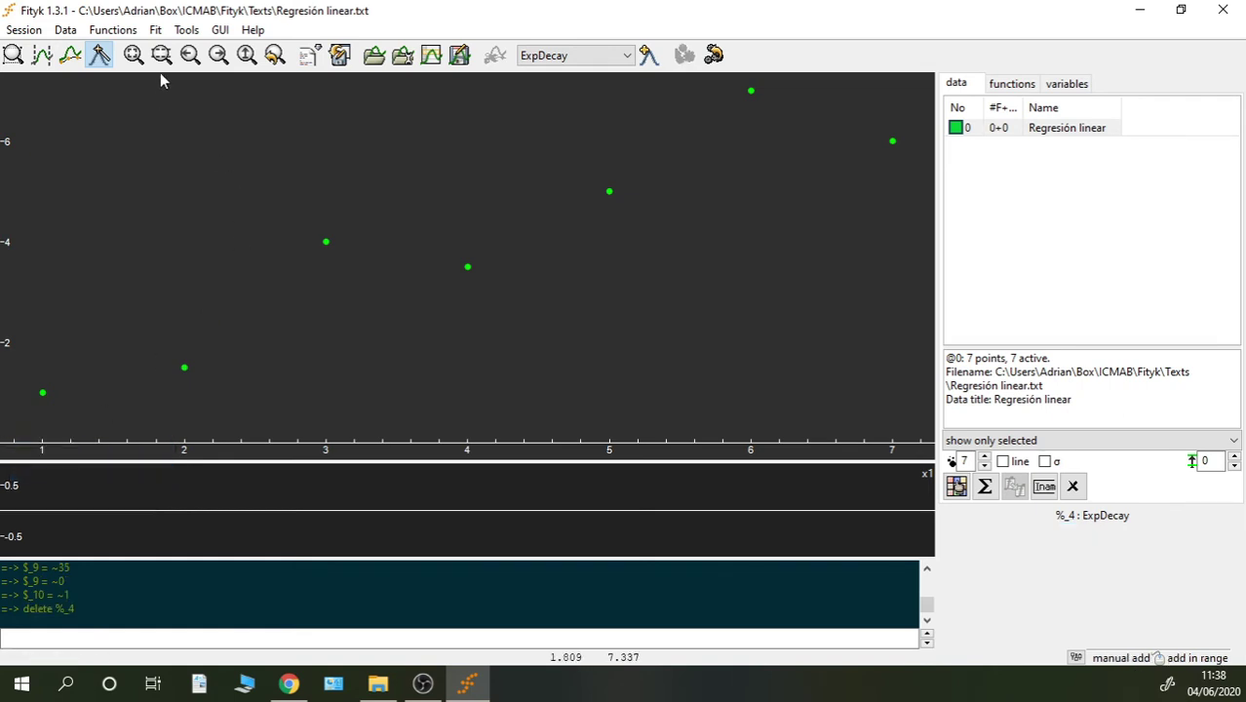
pyautogui.click(112, 29)
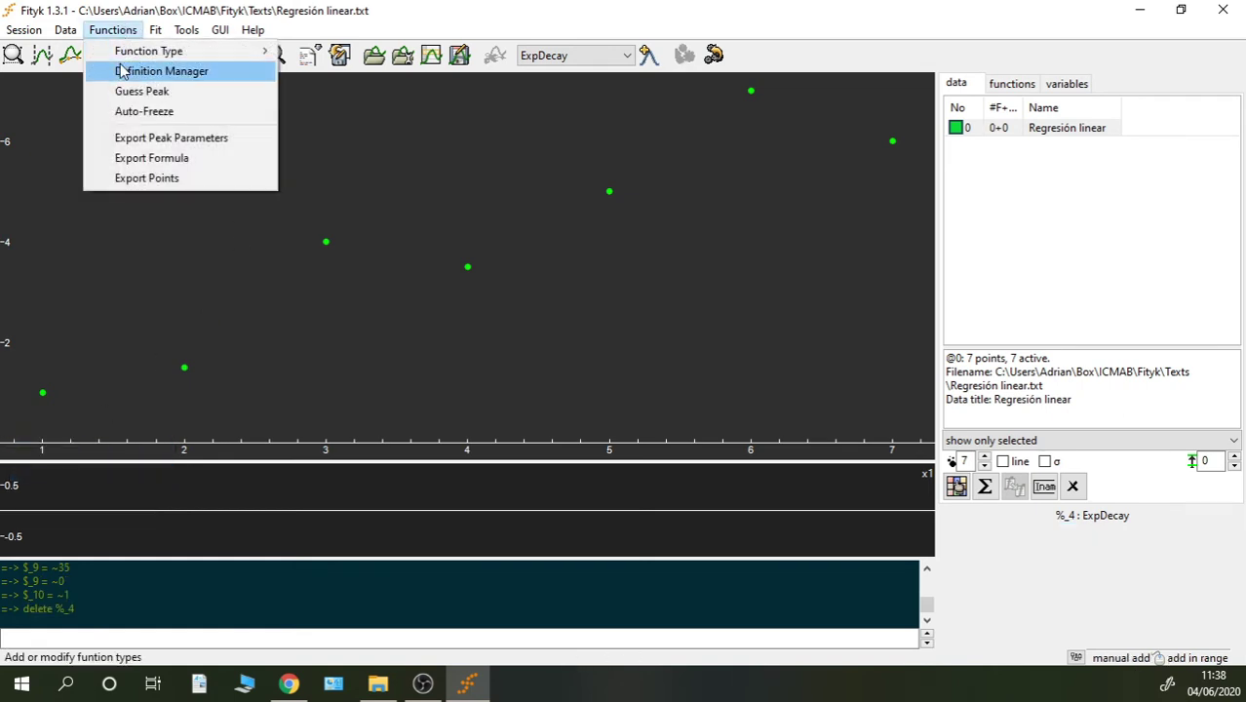
pyautogui.click(127, 71)
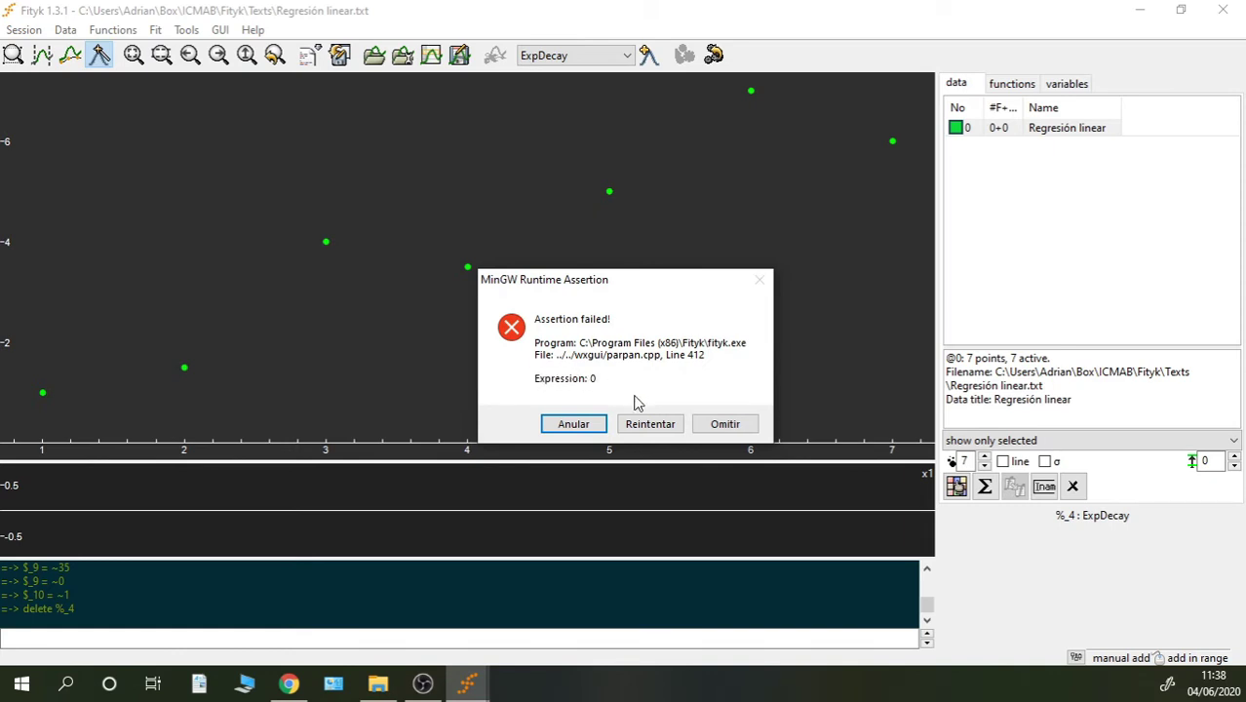
pyautogui.click(722, 427)
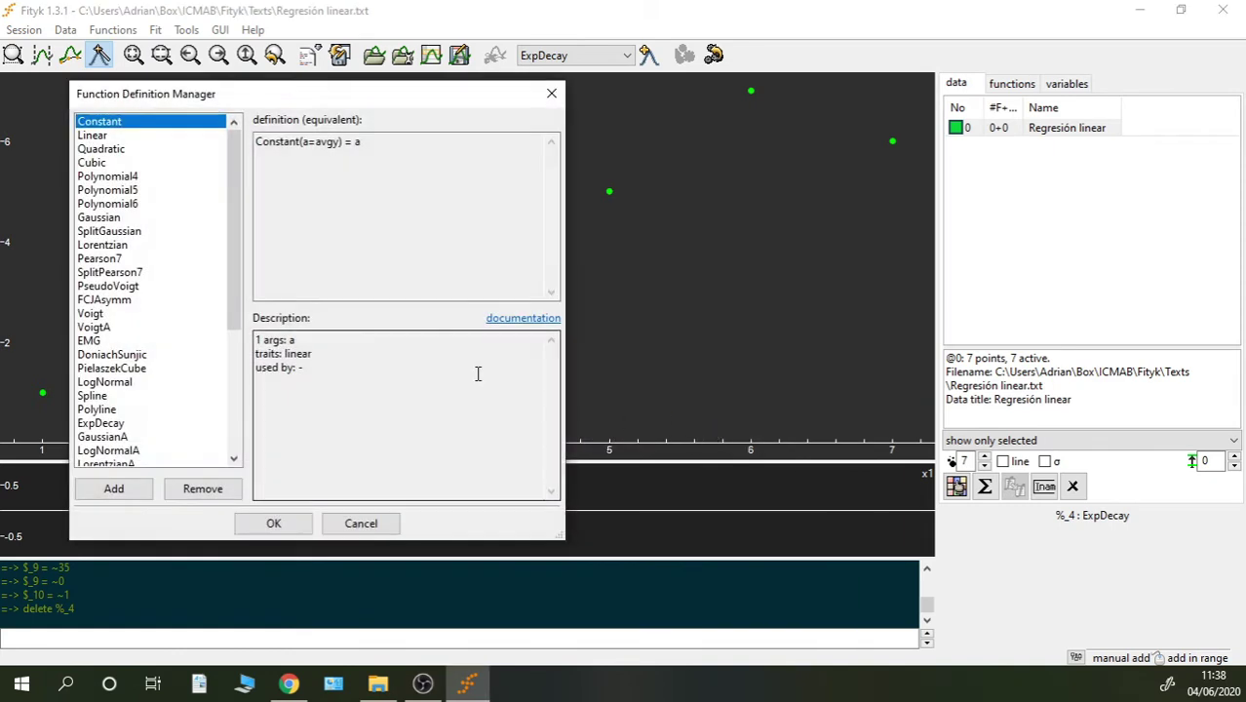
pyautogui.moveTo(310, 95); pyautogui.dragTo(449, 64)
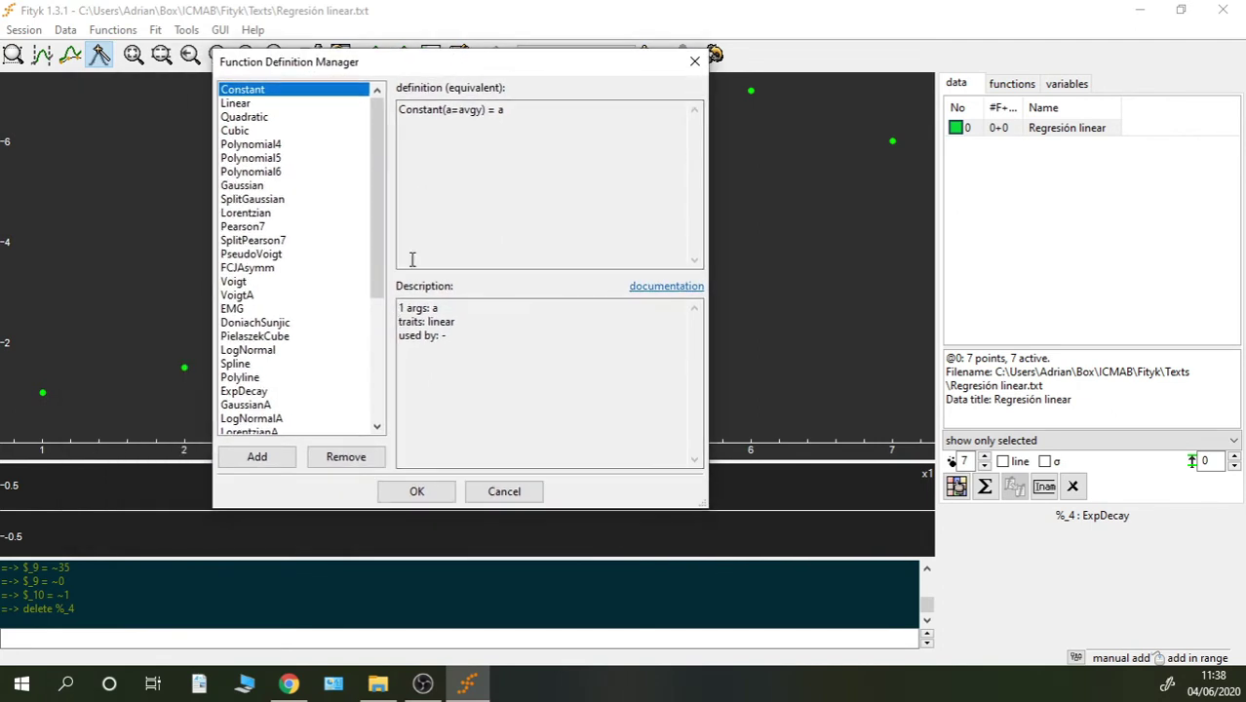
pyautogui.click(380, 381)
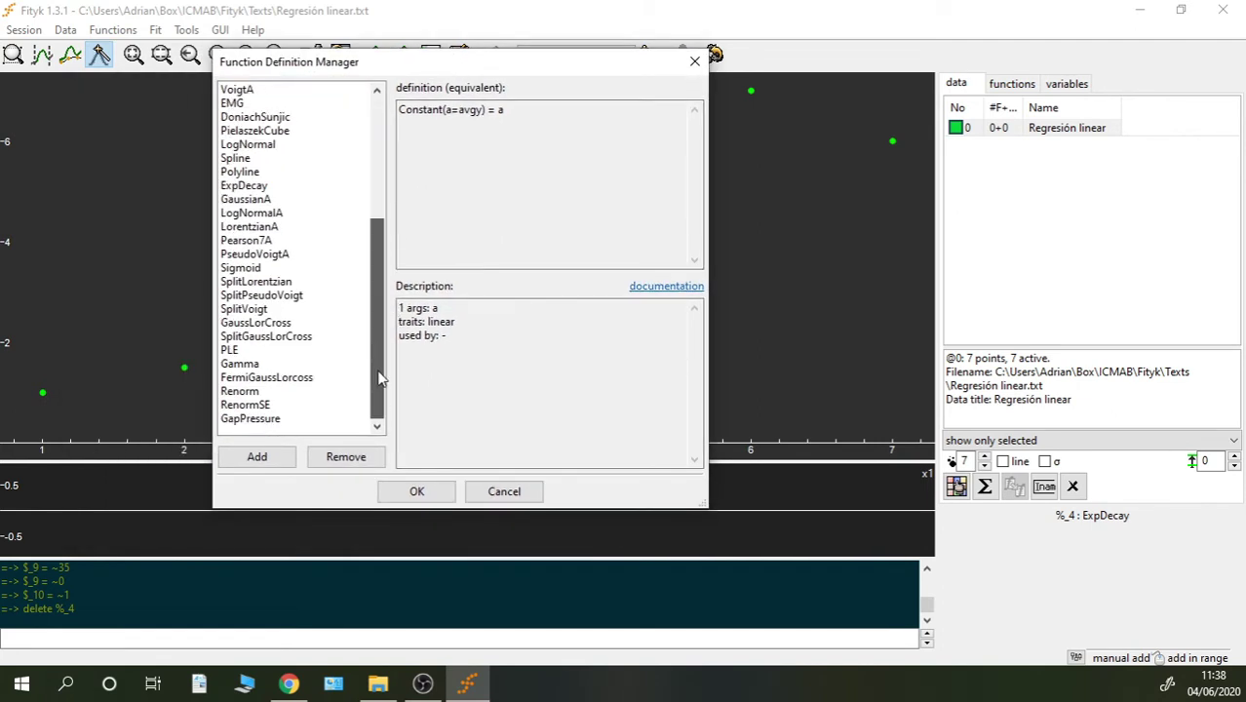
# Add a new definition reading Line(m=0, n=1) = m+n*x and save it with OK.
pyautogui.click(269, 460)
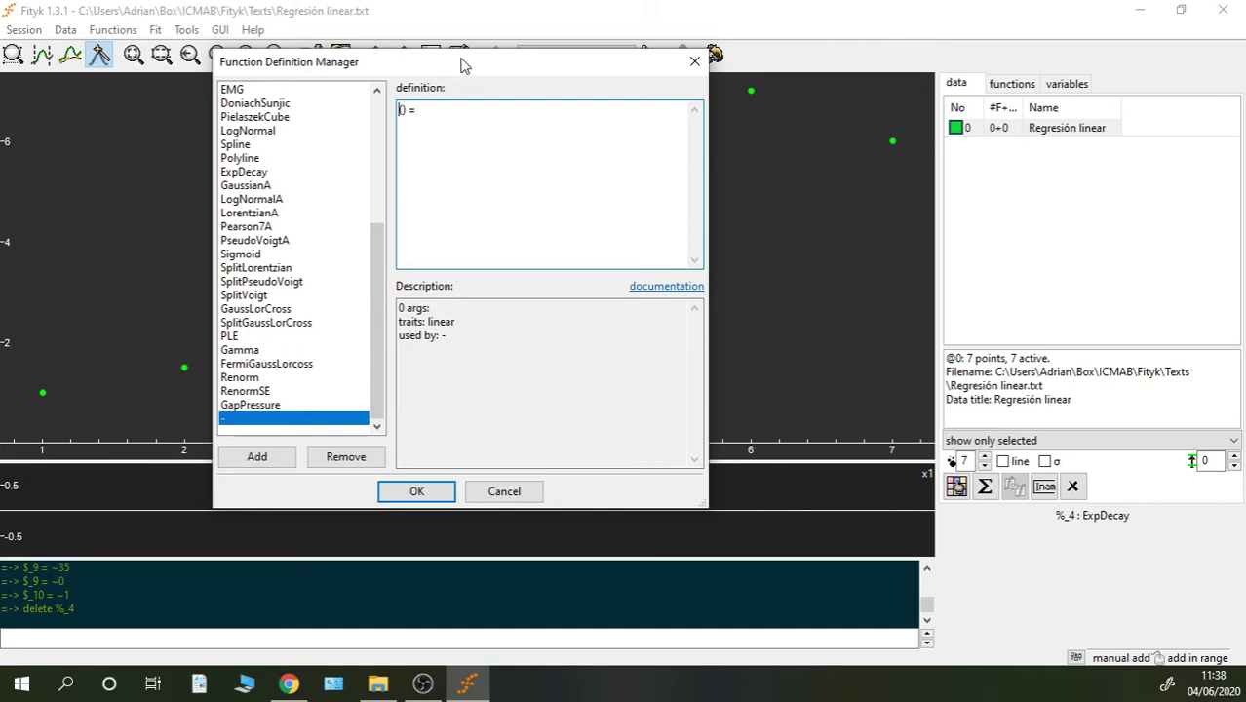
pyautogui.write('L')
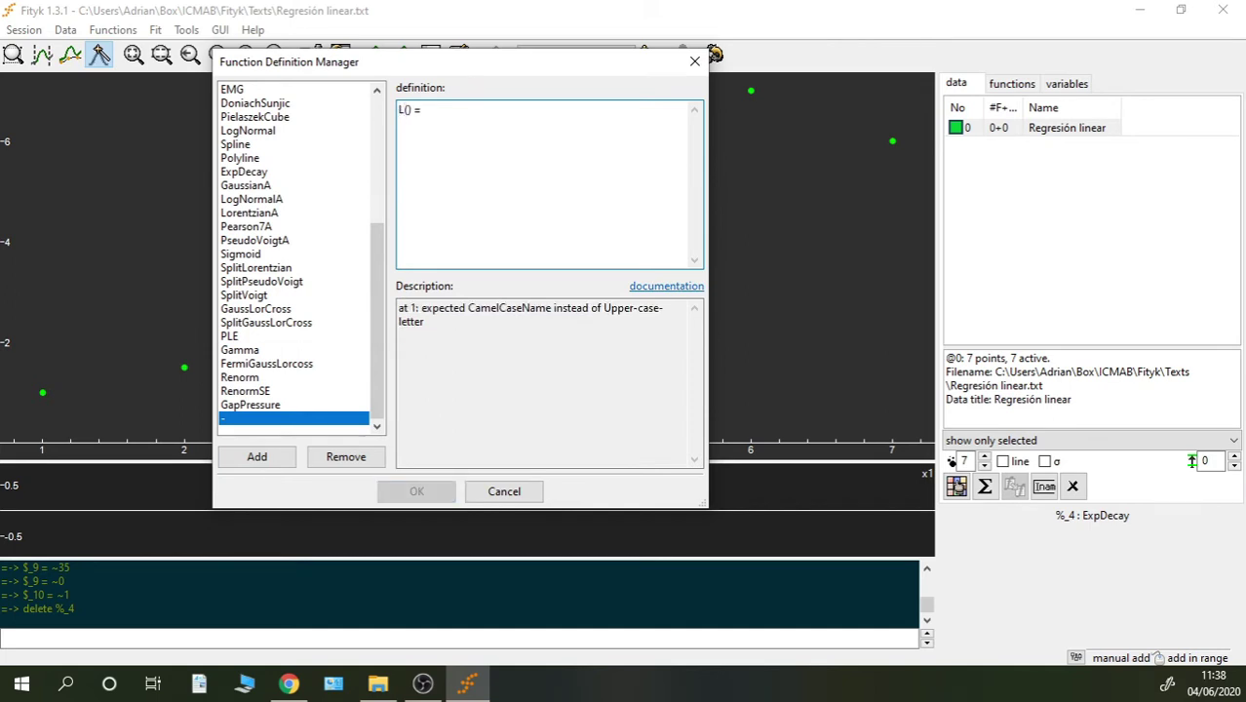
pyautogui.write('ine(')
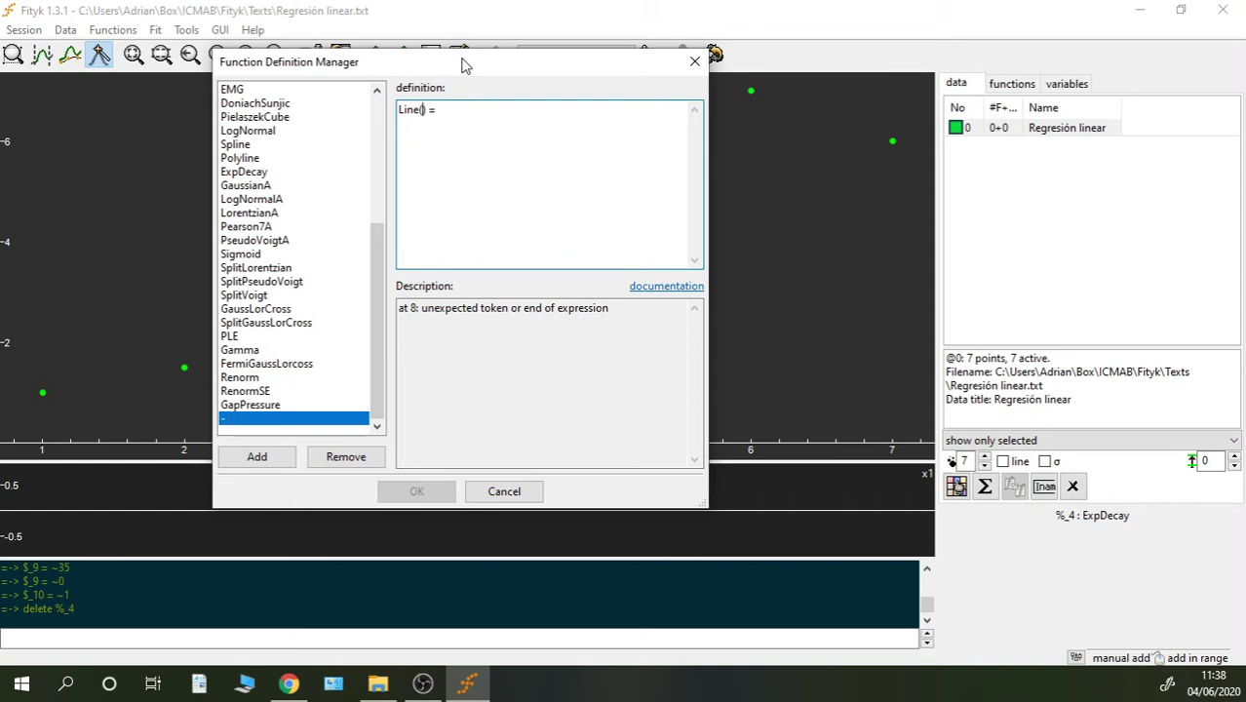
pyautogui.write('m=')
pyautogui.write('0')
pyautogui.write(', n')
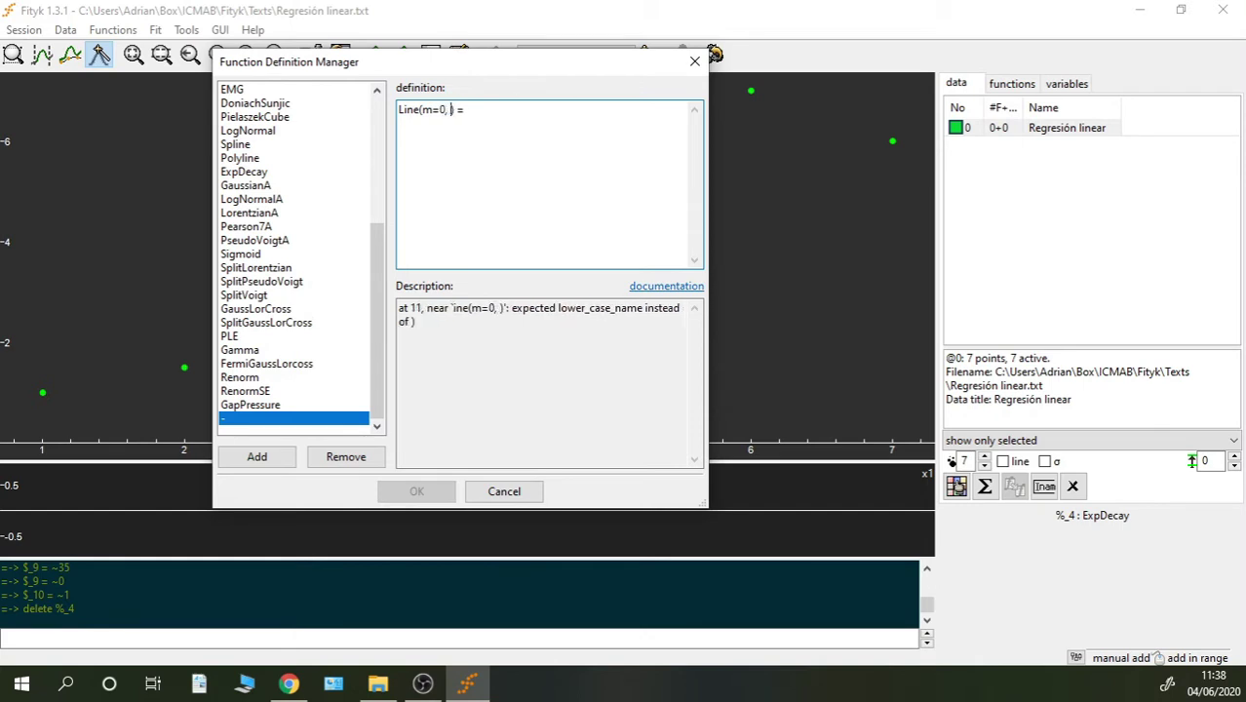
pyautogui.write('=')
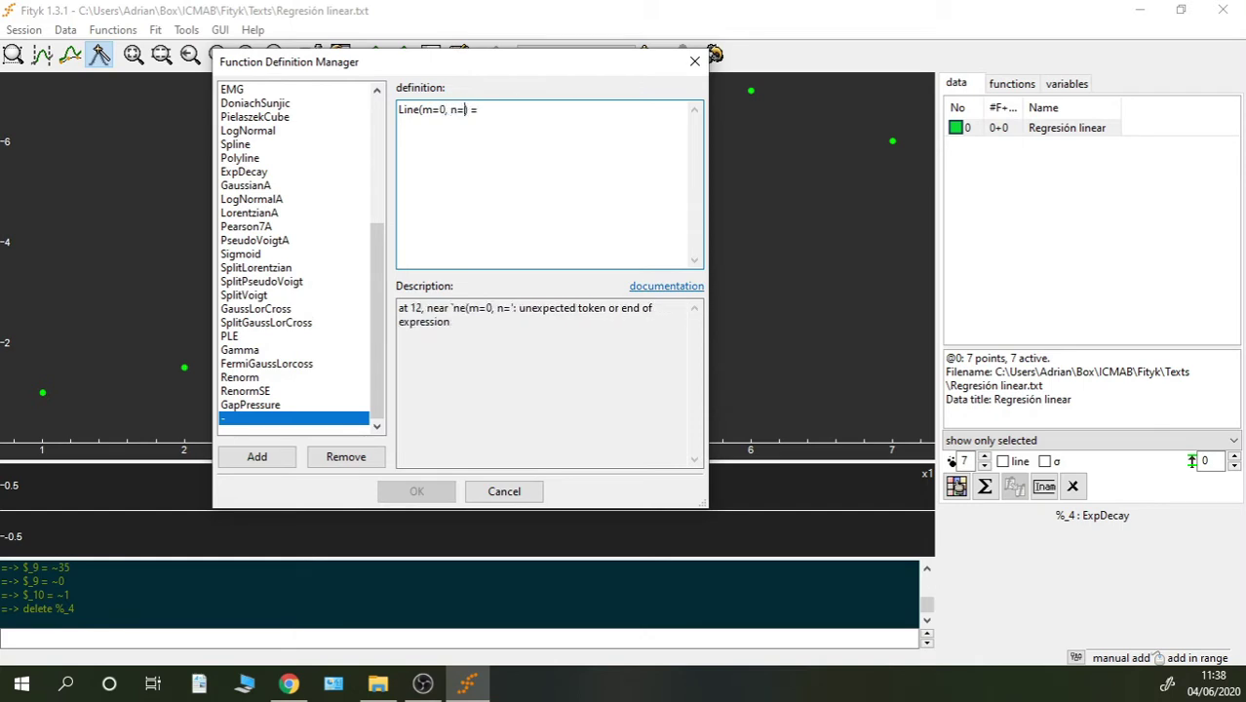
pyautogui.write('1)')
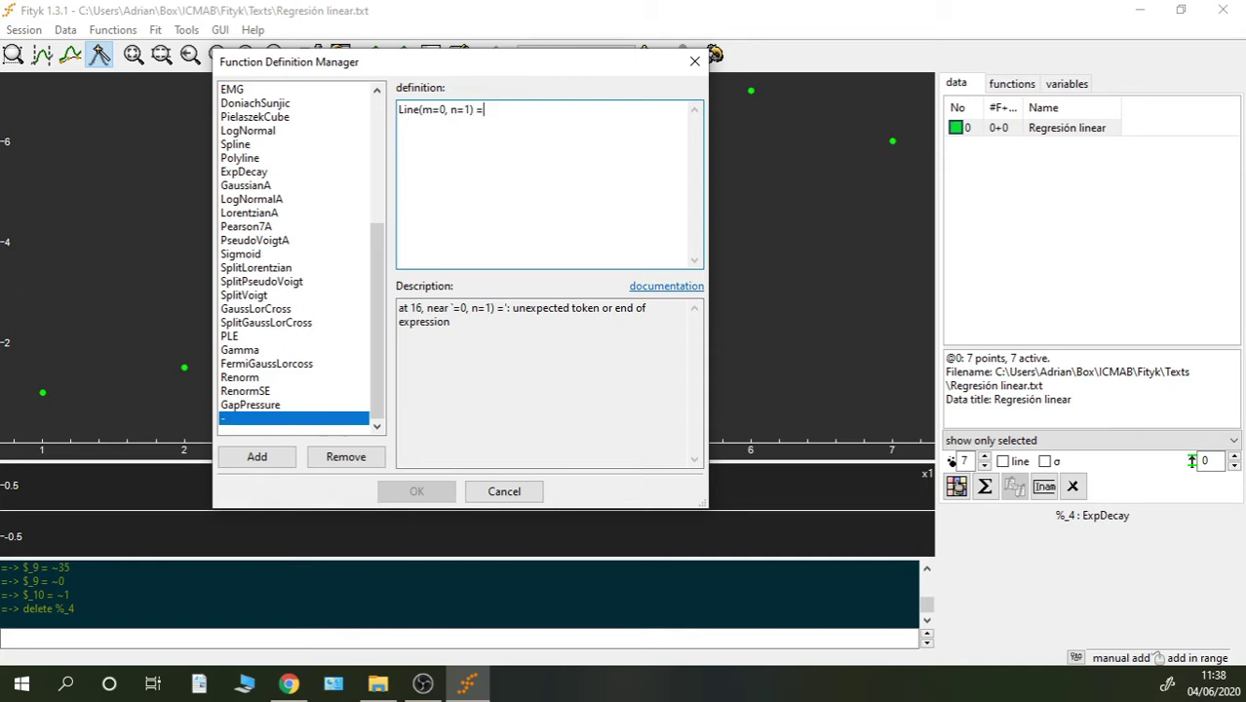
pyautogui.write(' = m')
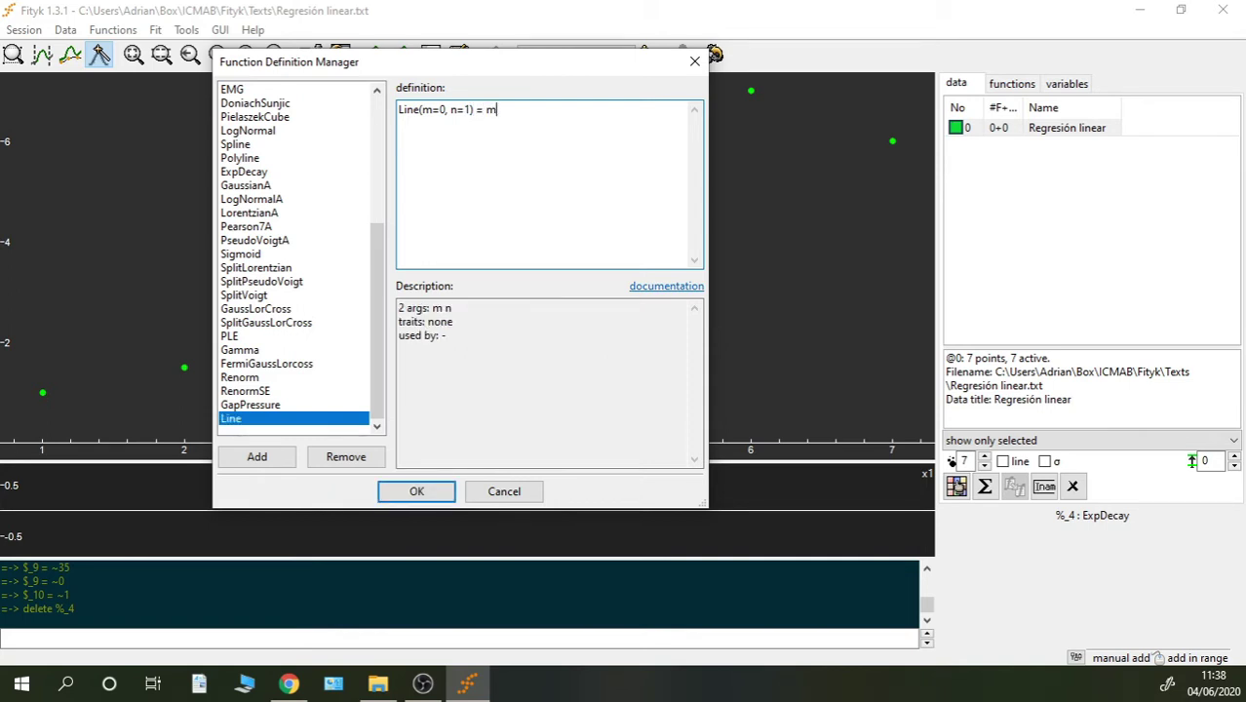
pyautogui.write('+')
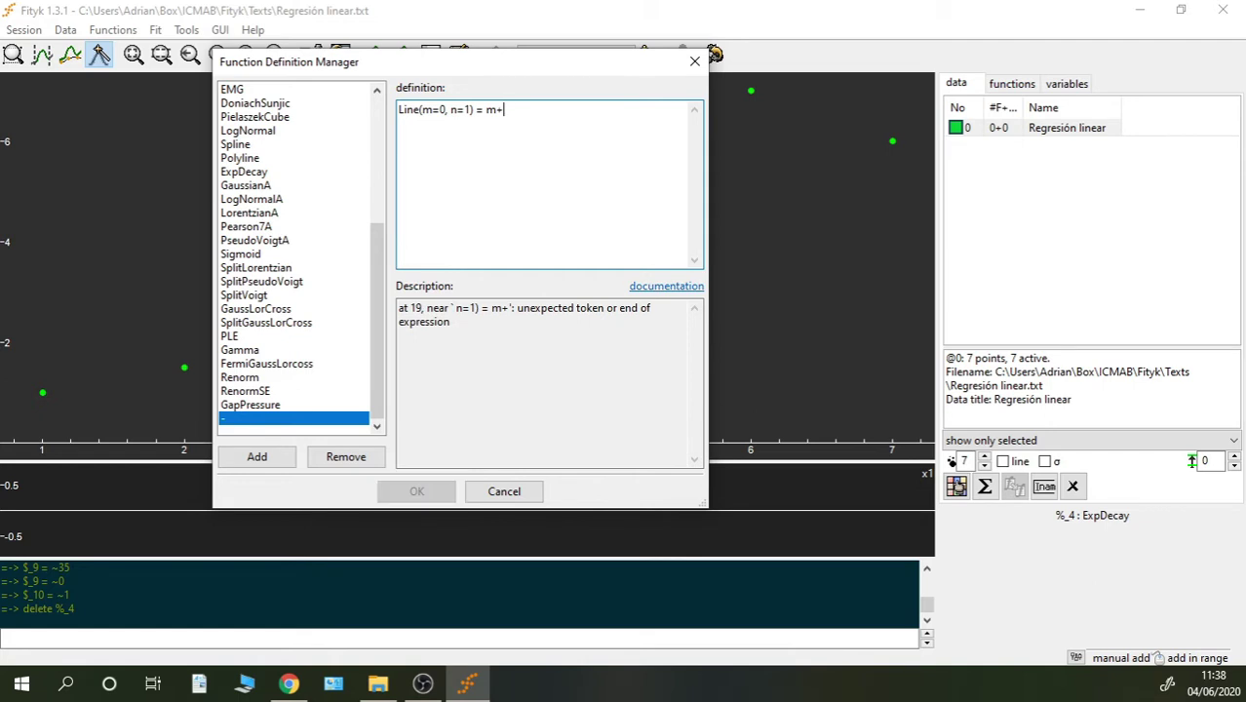
pyautogui.write('*')
pyautogui.press('BackSpace')
pyautogui.write('n*x')
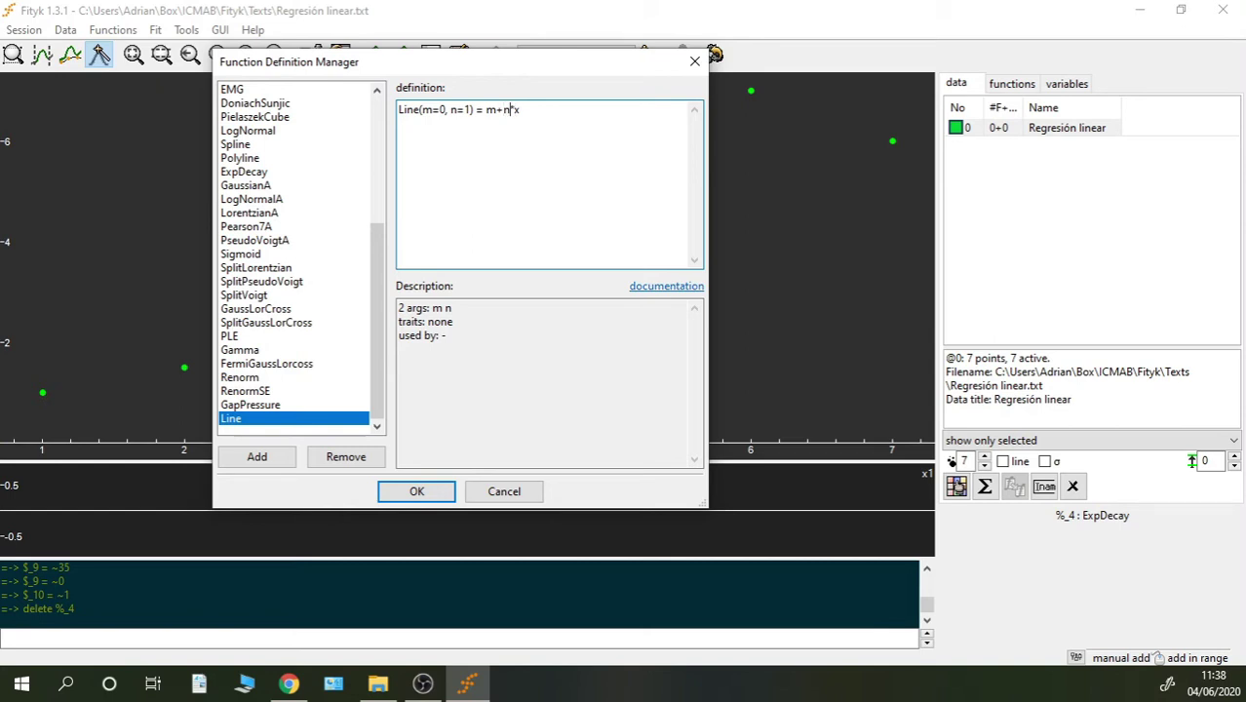
pyautogui.click(410, 492)
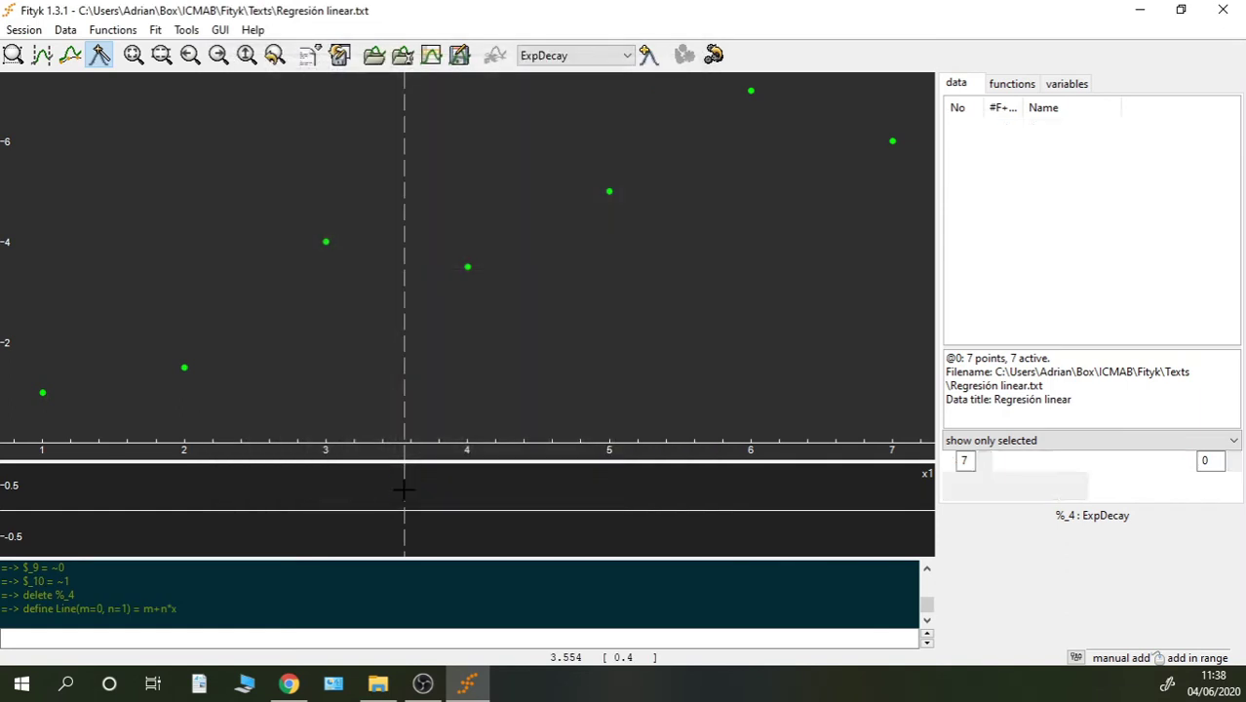
# Choose Line as the function type, place it on the plot, then delete it.
pyautogui.click(626, 55)
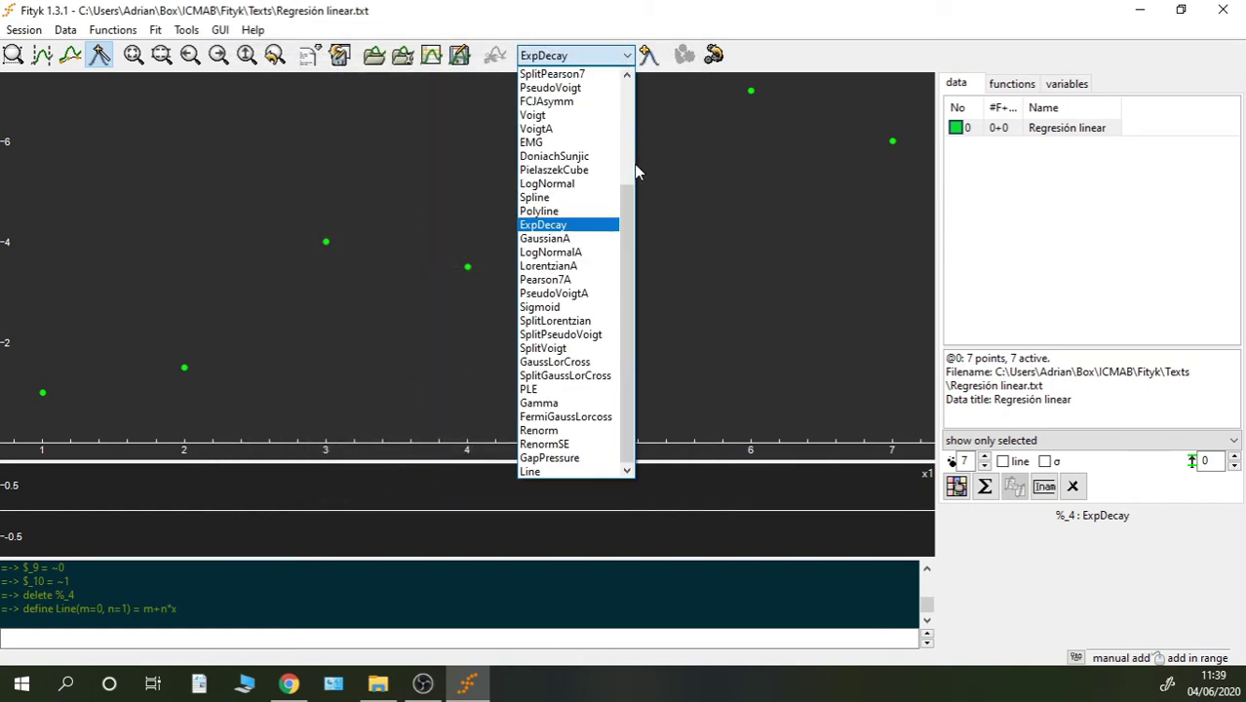
pyautogui.click(531, 472)
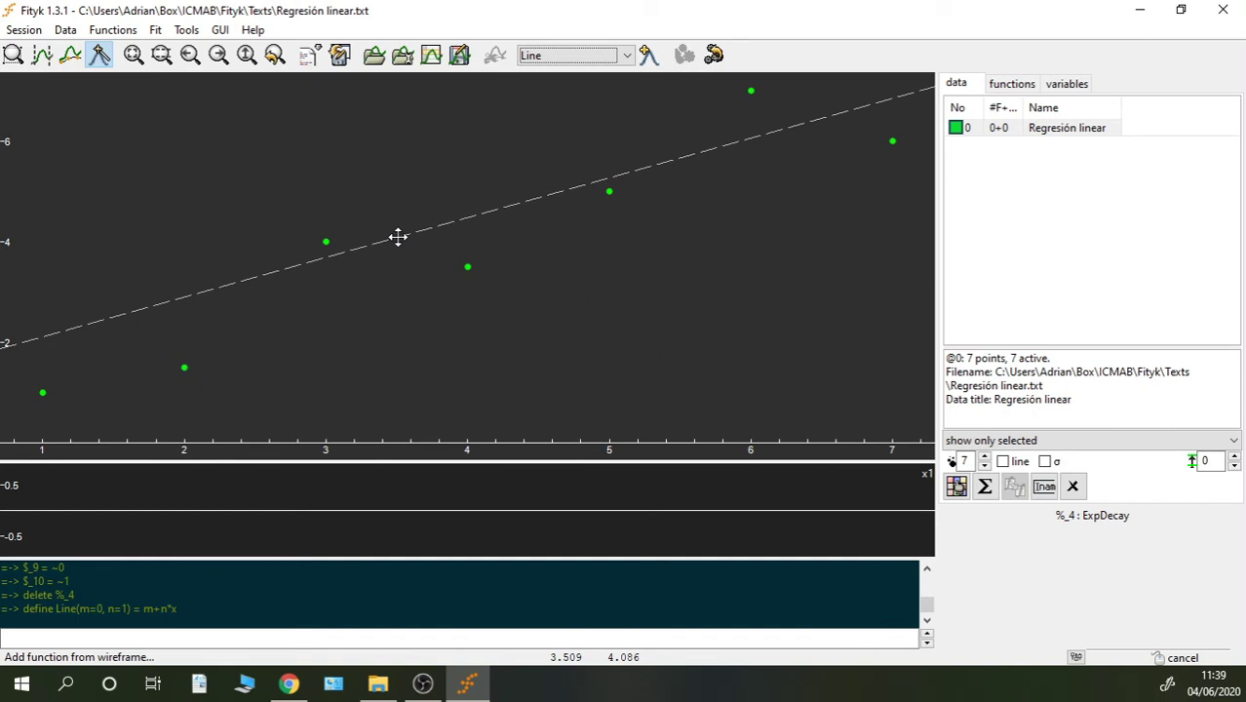
pyautogui.click(413, 204)
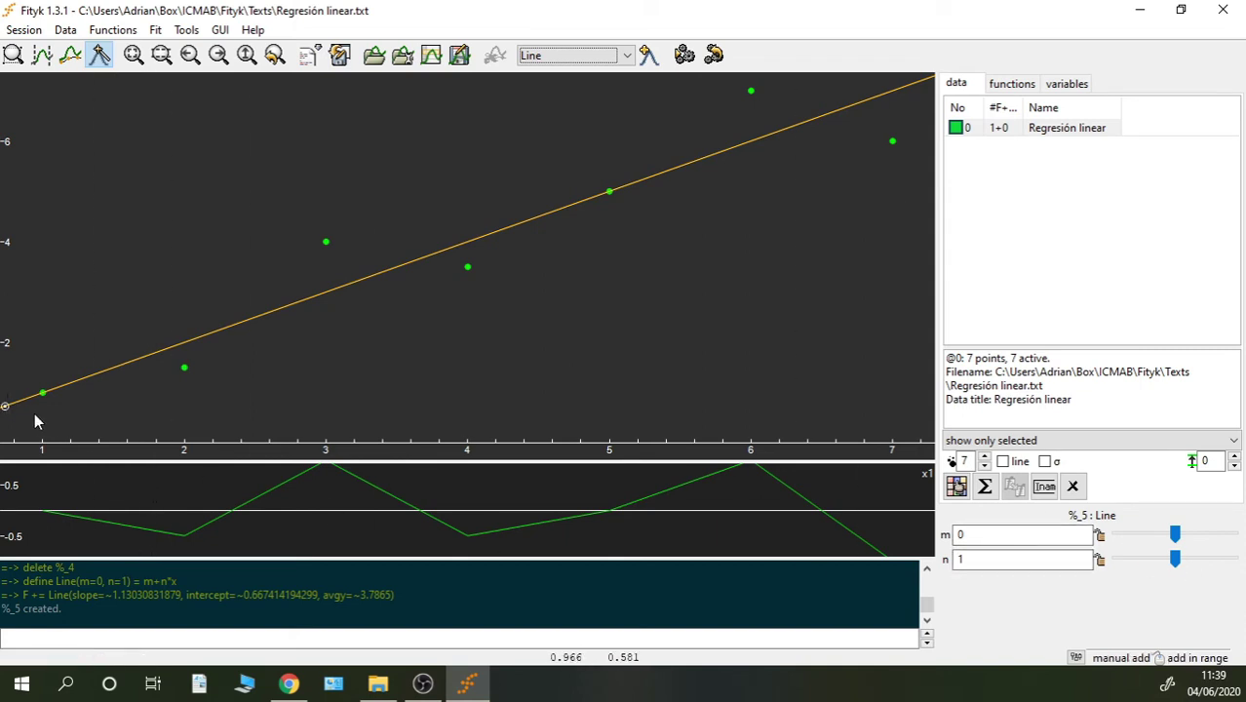
pyautogui.rightClick(9, 404)
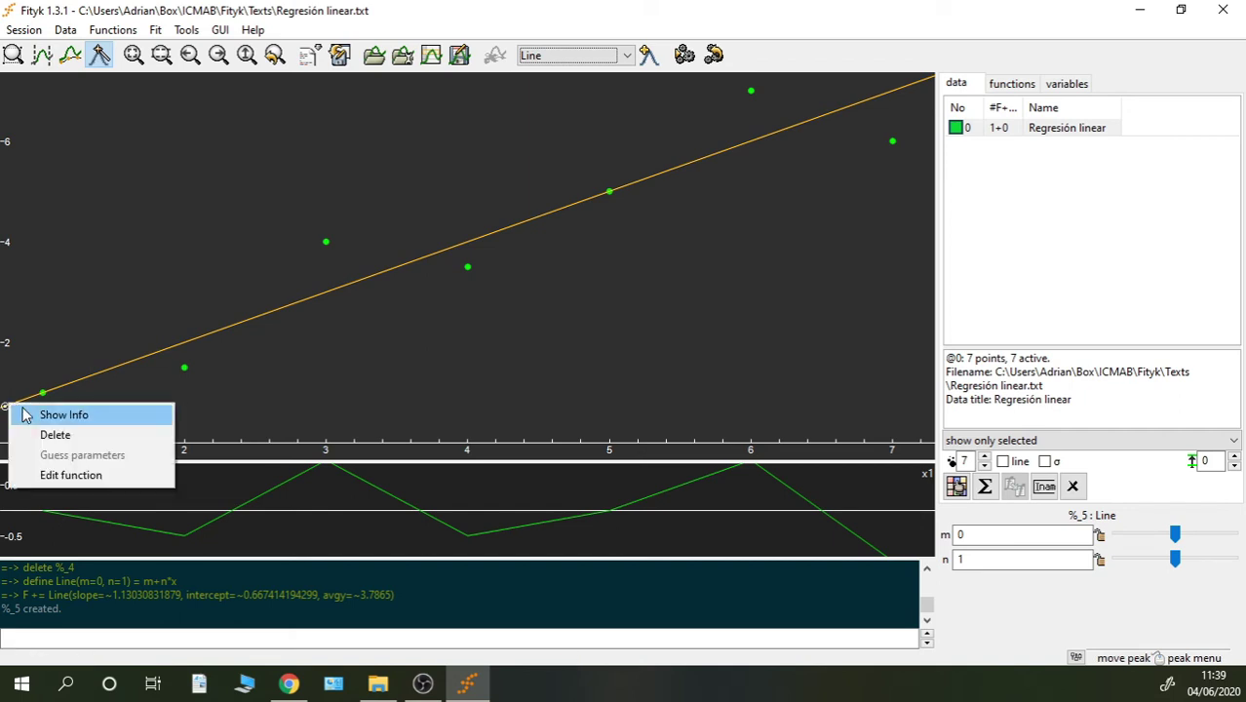
pyautogui.click(35, 434)
# Redraw Line %_6 across the plot and fit it, giving m=-0.0554818 and n=0.9862705.
pyautogui.moveTo(103, 306); pyautogui.dragTo(261, 371)
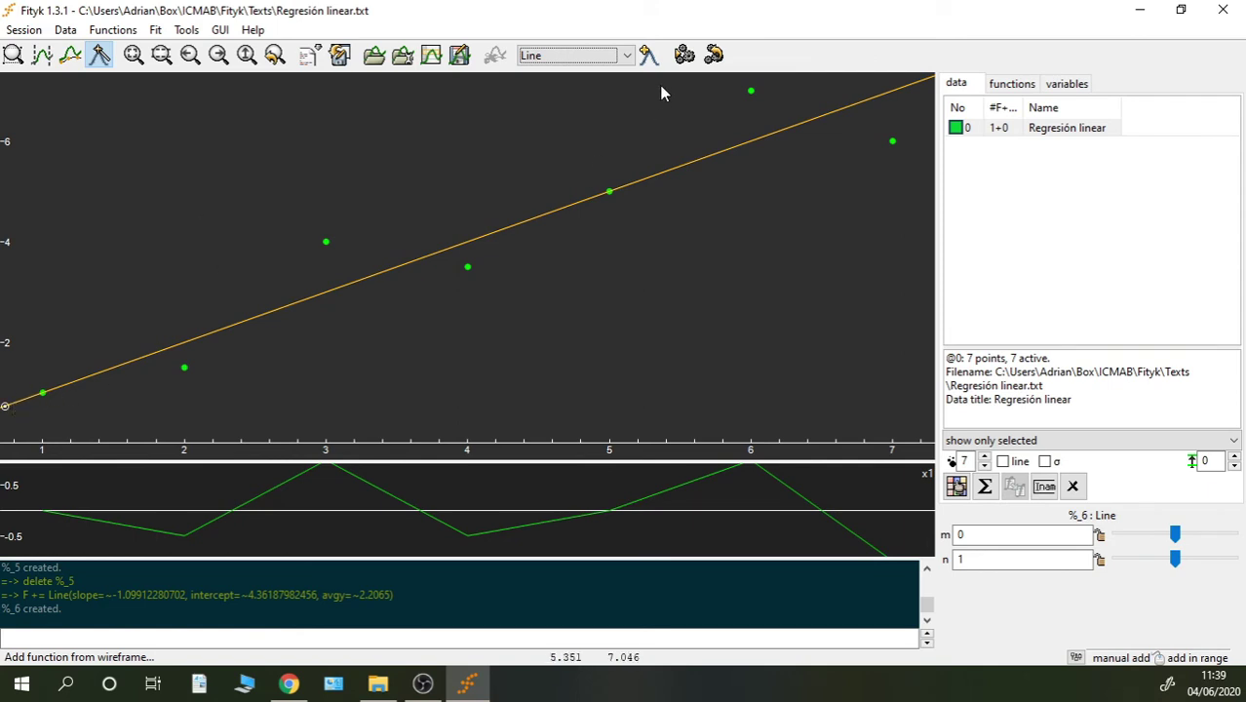
pyautogui.click(683, 56)
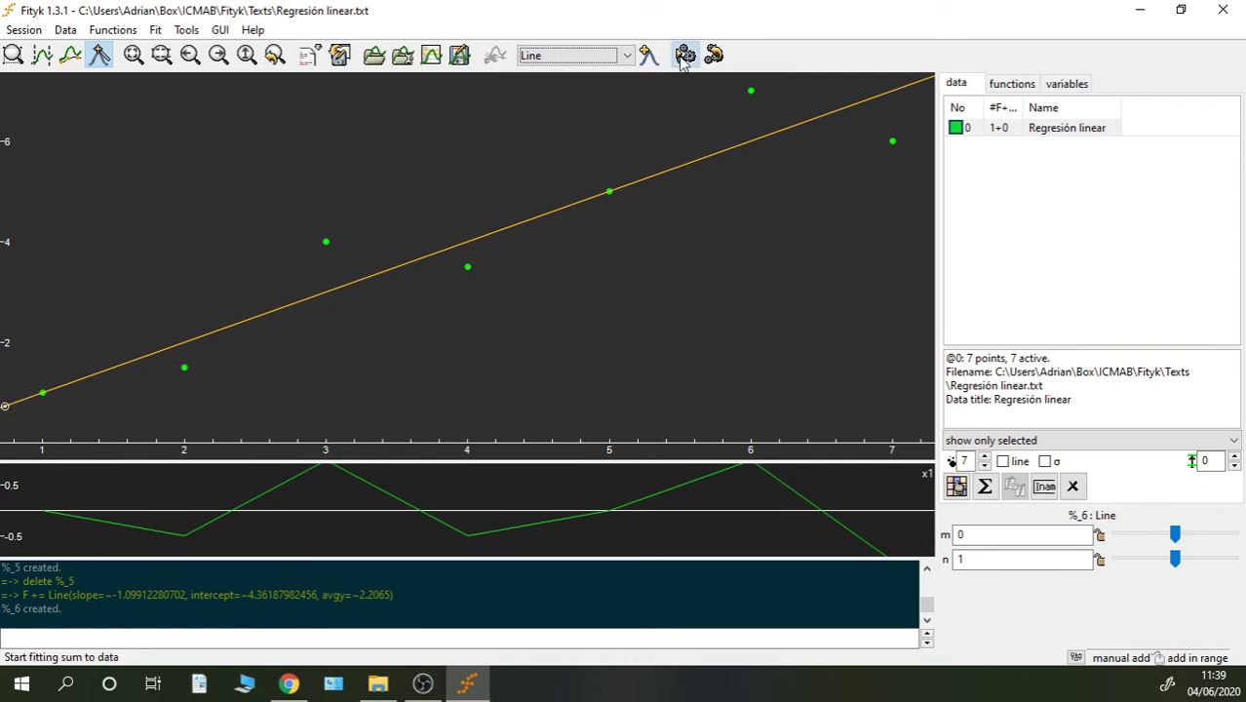
pyautogui.doubleClick(1023, 531)
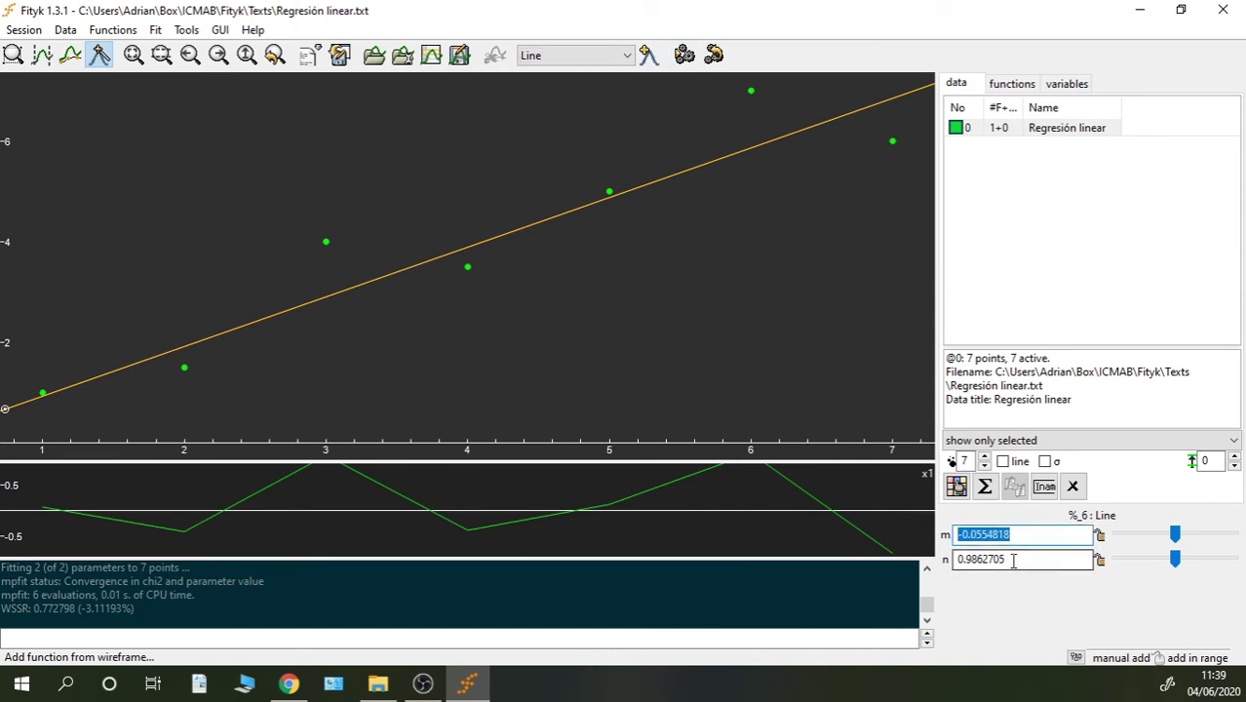
pyautogui.moveTo(1015, 557); pyautogui.dragTo(908, 564)
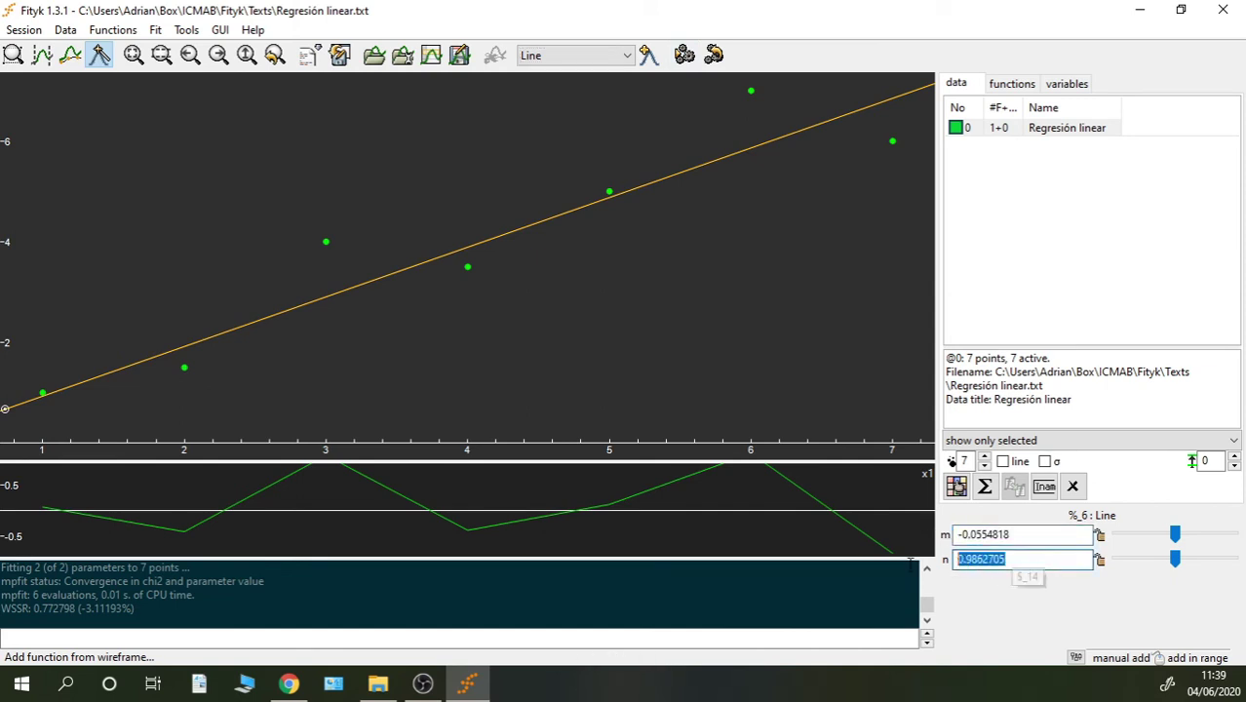
# Delete the fitted Line %_6, dismissing the assertion error with Omitir.
pyautogui.rightClick(13, 416)
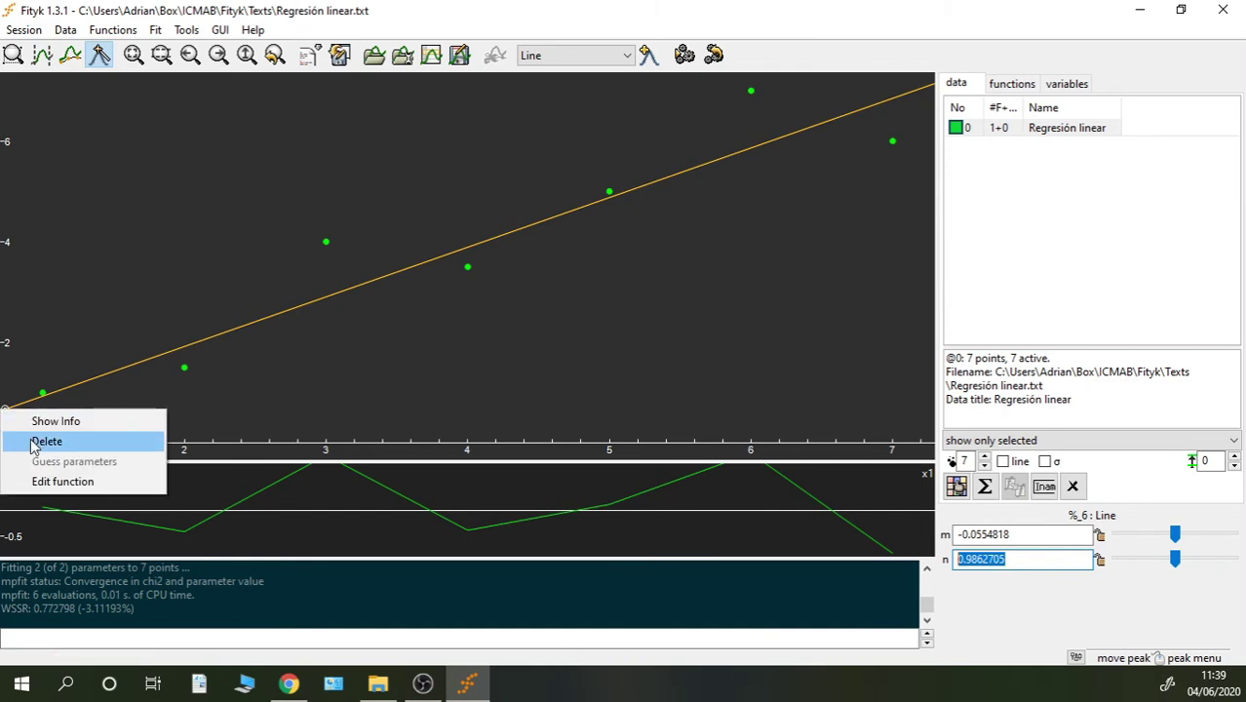
pyautogui.click(45, 440)
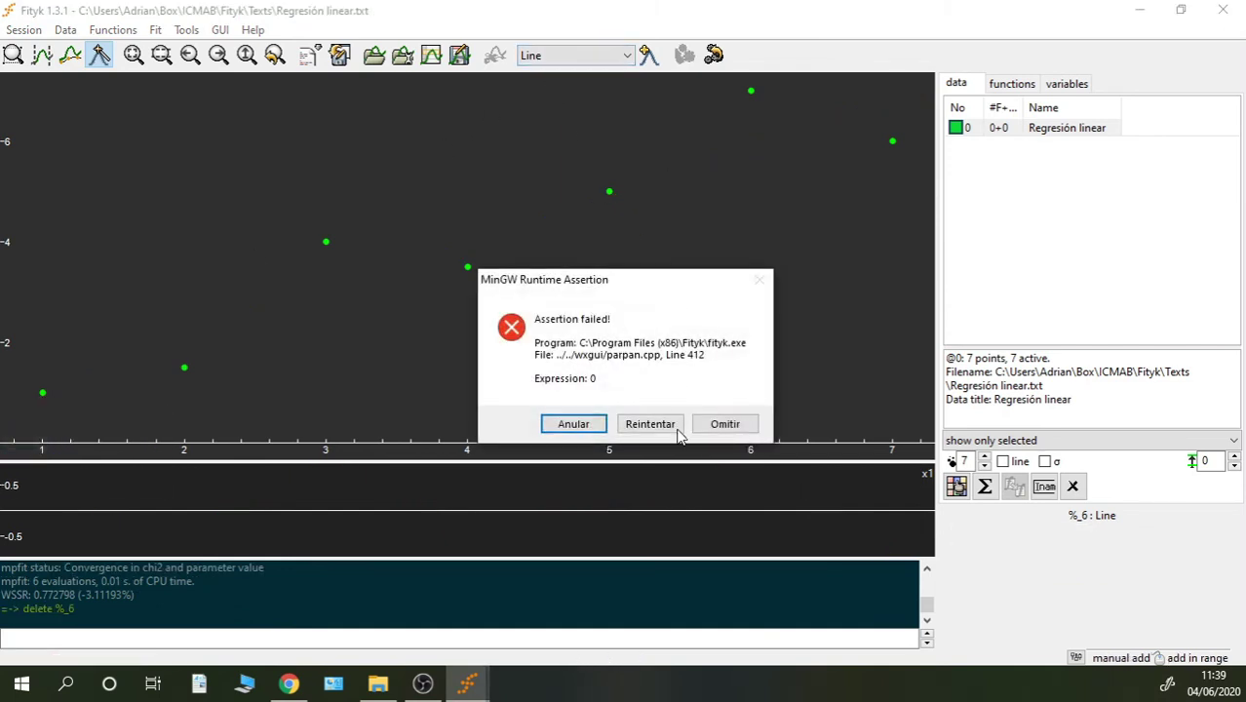
pyautogui.click(724, 429)
# Place and fit a Linear function %_7, then shift it up so a0 reads 0.5625182.
pyautogui.scroll(5, 570, 244)
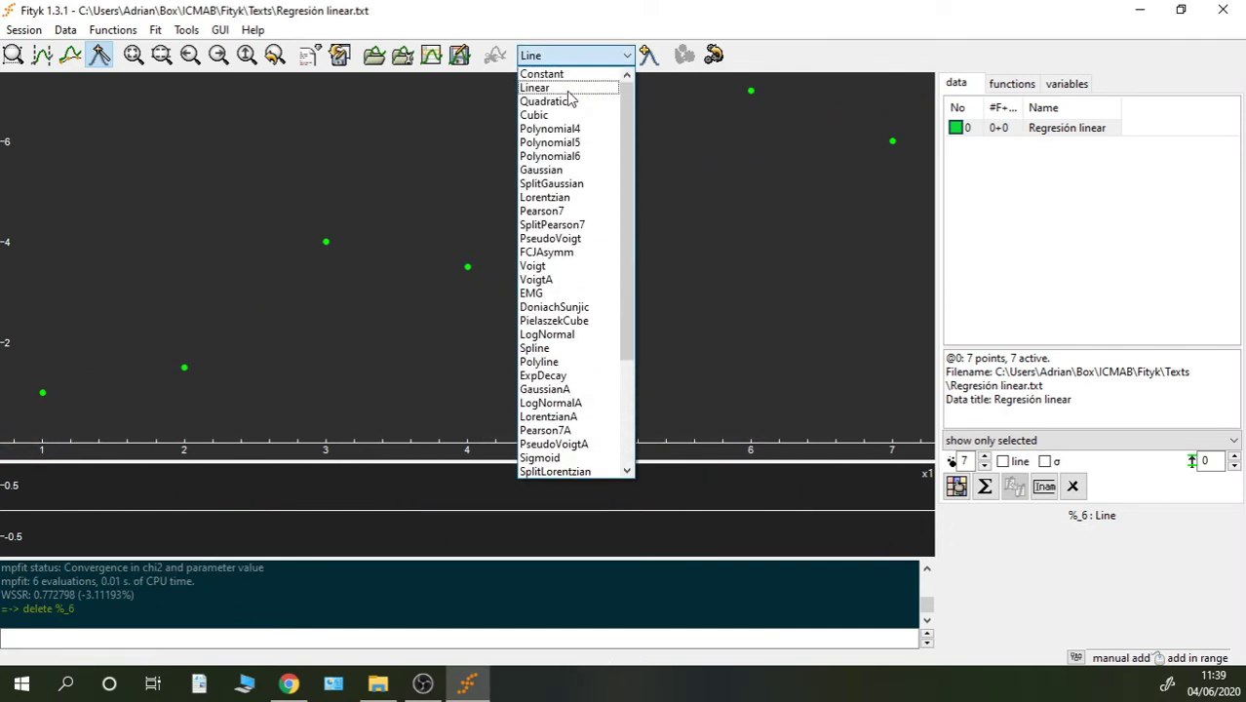
pyautogui.click(541, 75)
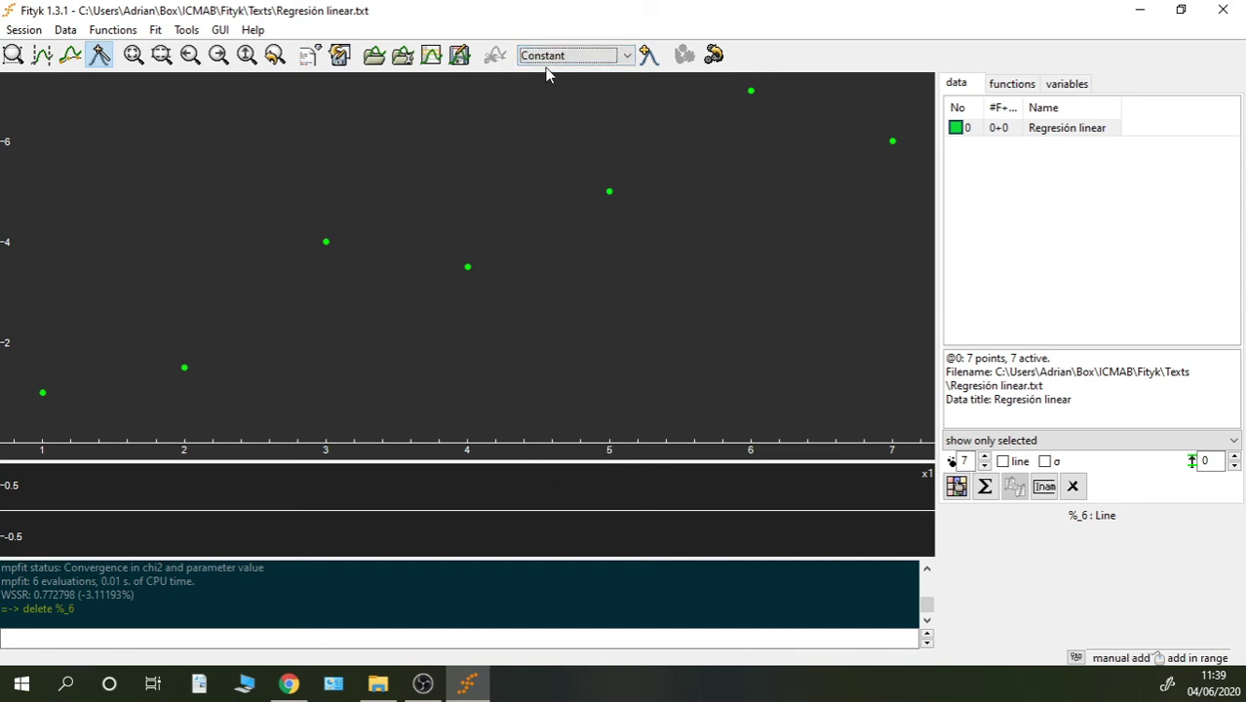
pyautogui.click(550, 57)
pyautogui.click(536, 87)
pyautogui.click(427, 224)
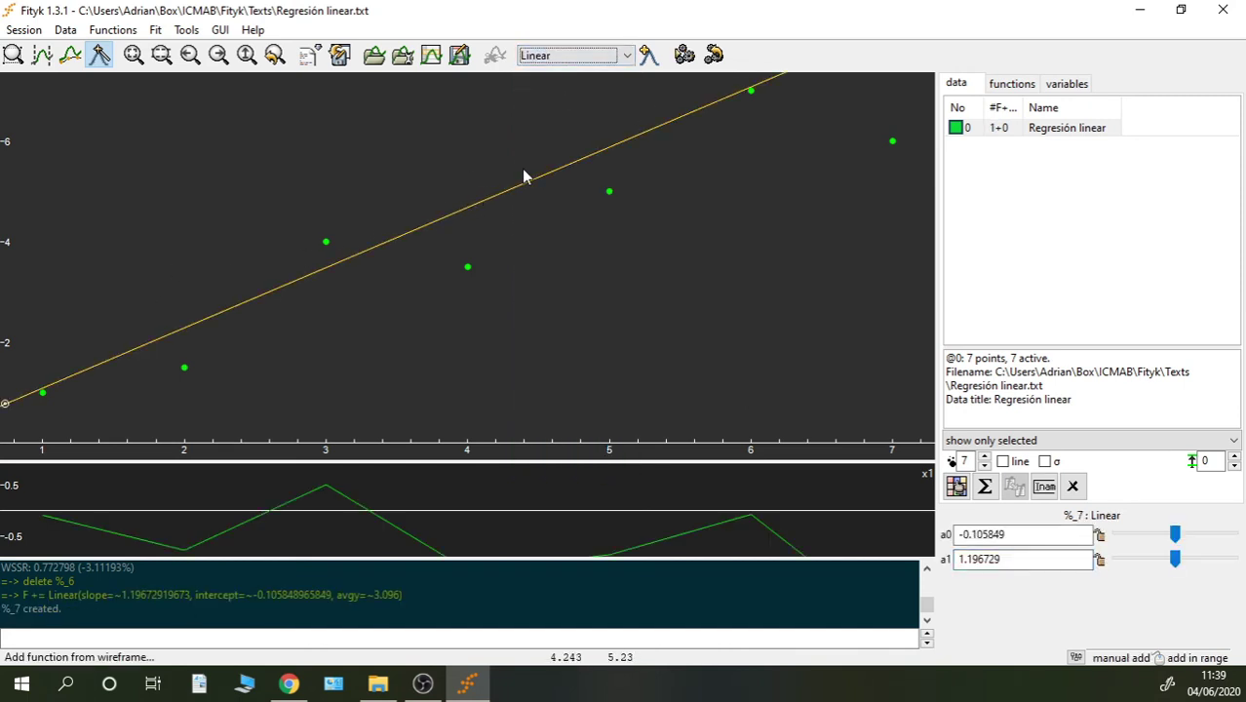
pyautogui.click(685, 54)
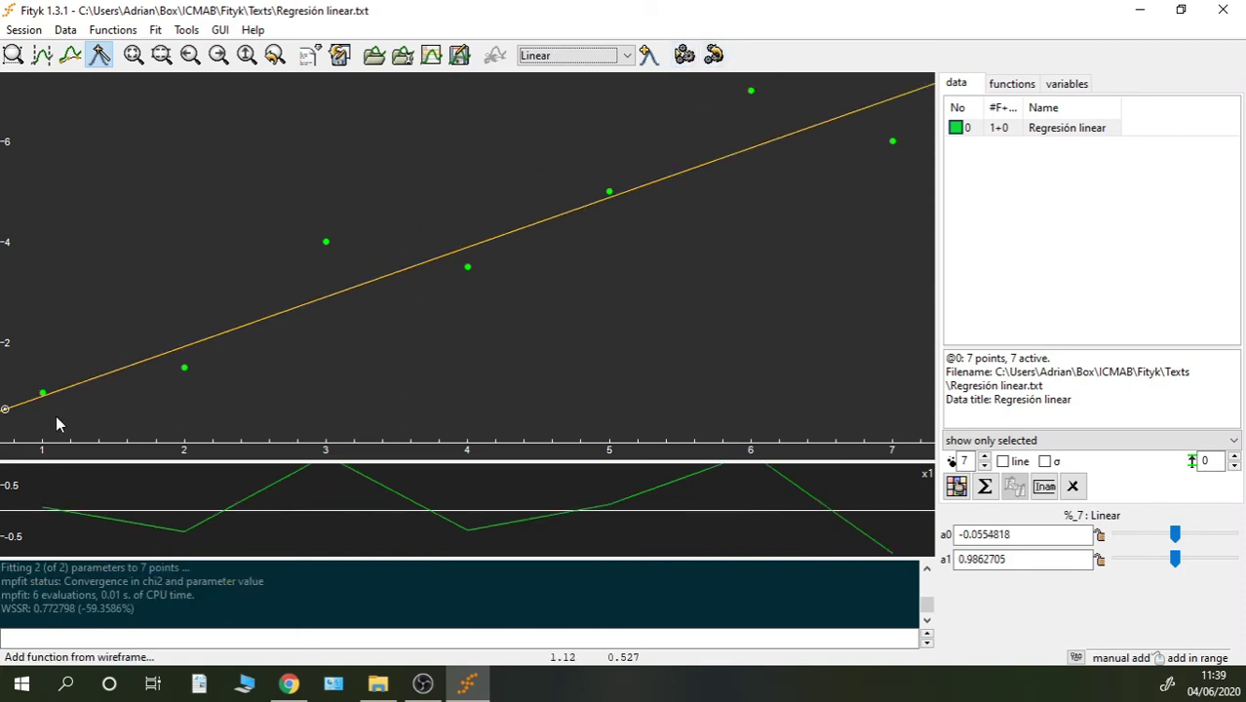
pyautogui.moveTo(19, 409); pyautogui.dragTo(43, 383)
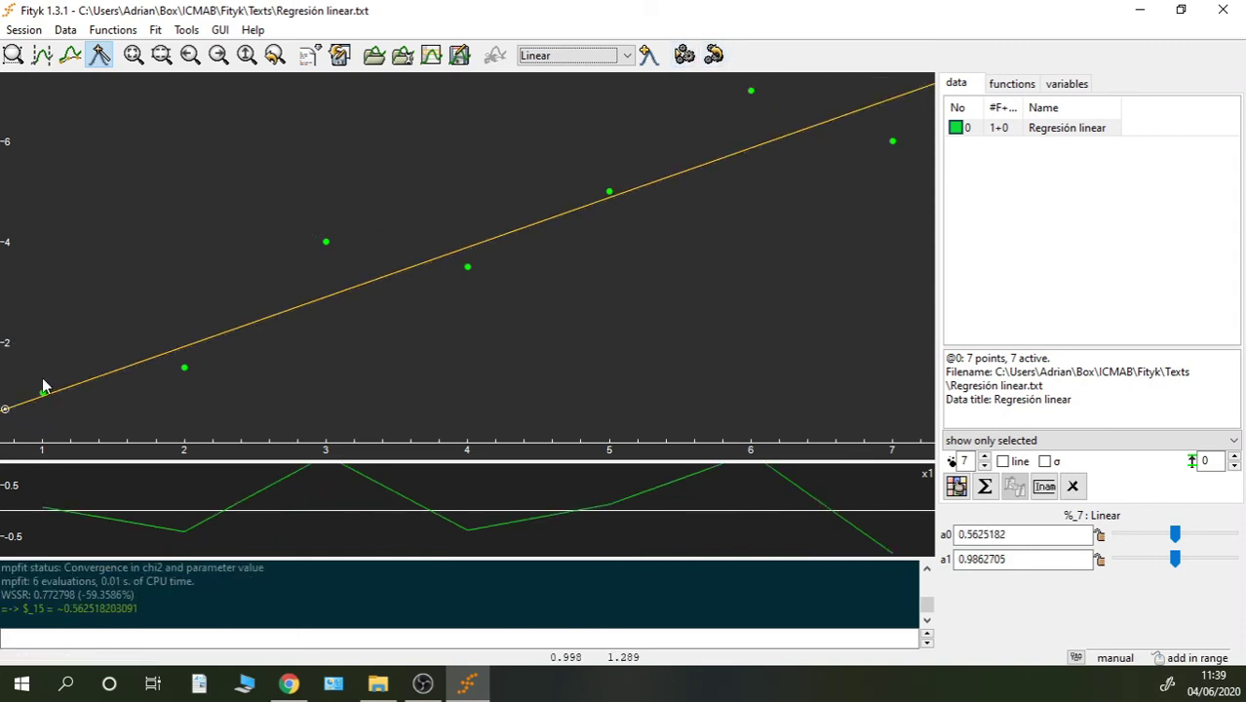
# Delete Linear function %_7 via its handle's right-click menu.
pyautogui.rightClick(6, 380)
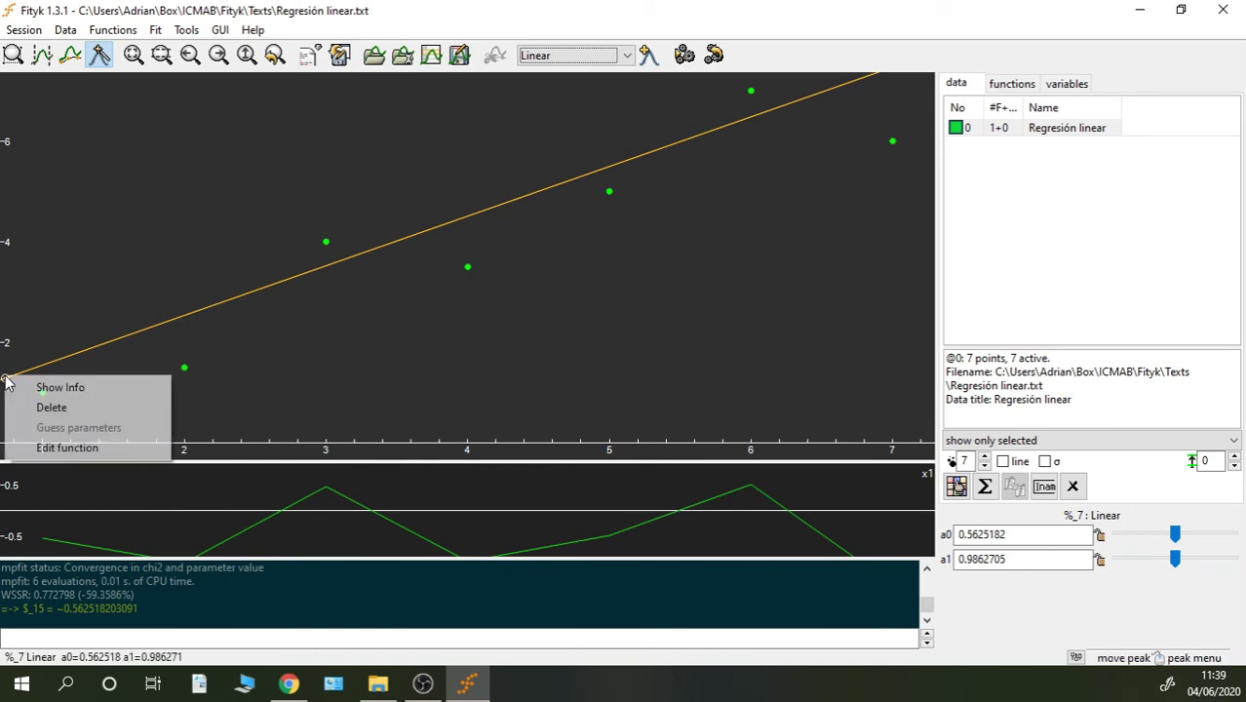
pyautogui.click(15, 407)
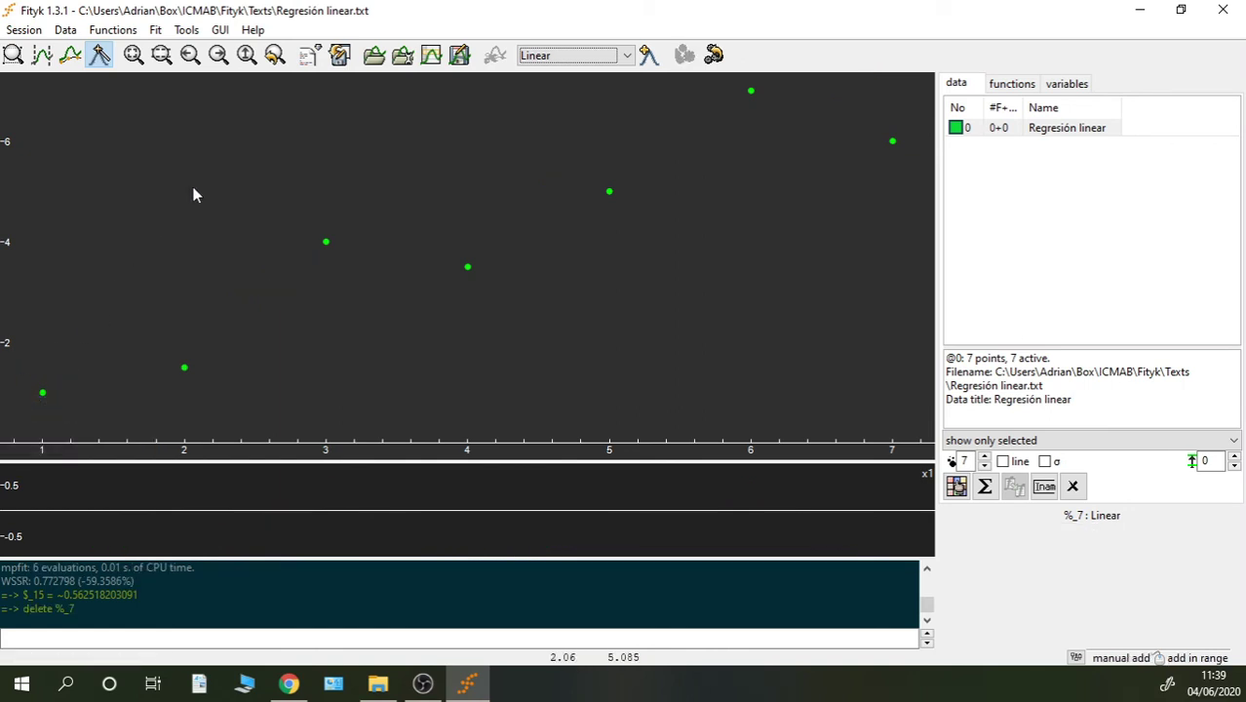
pyautogui.click(124, 34)
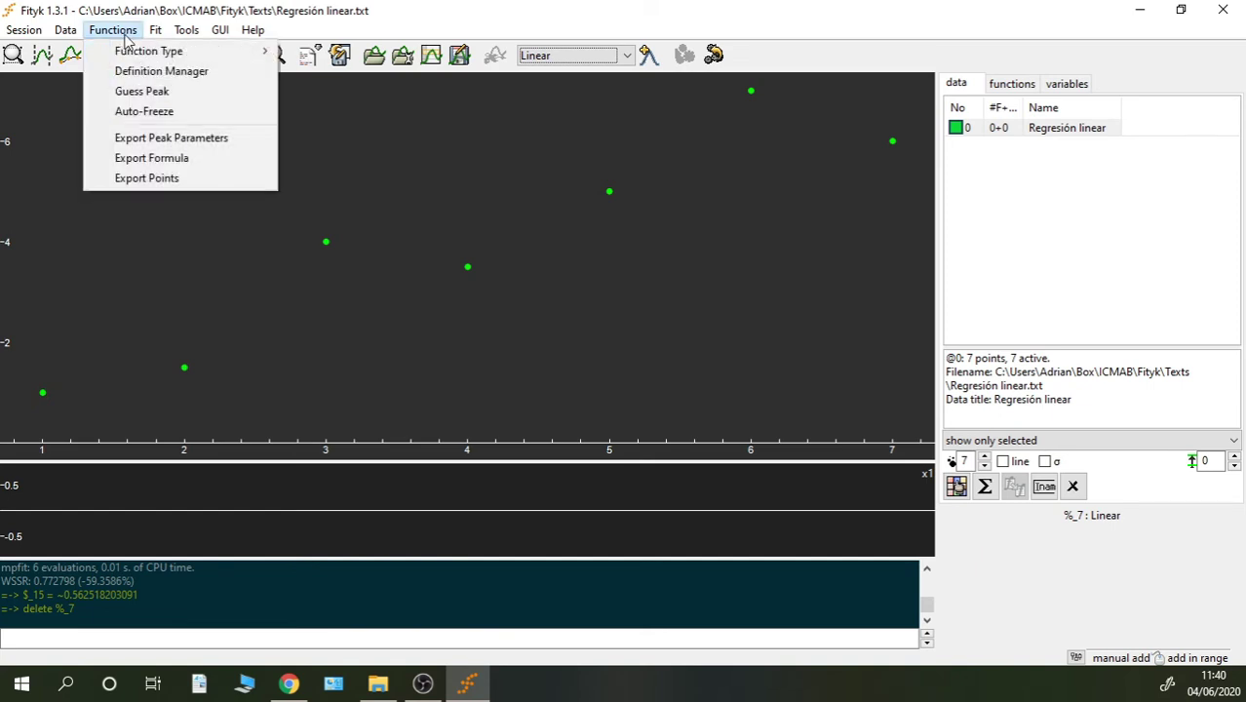
pyautogui.click(137, 71)
pyautogui.moveTo(235, 318); pyautogui.dragTo(252, 444)
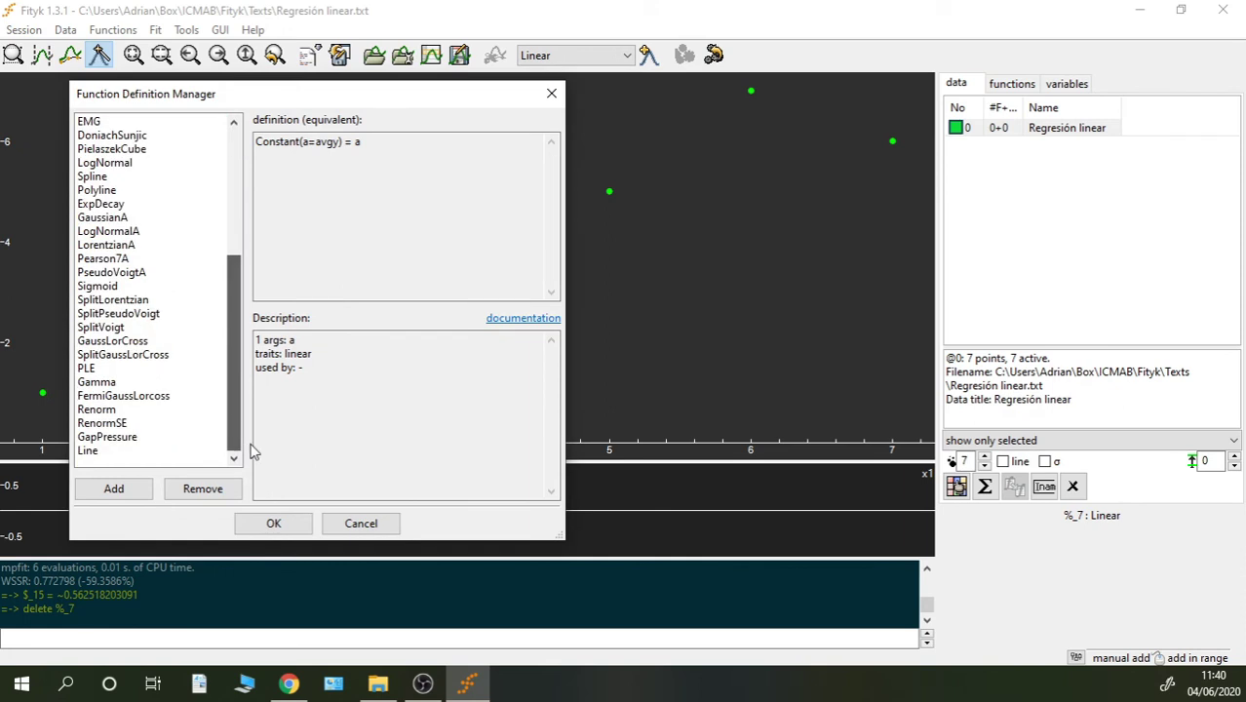
pyautogui.click(107, 342)
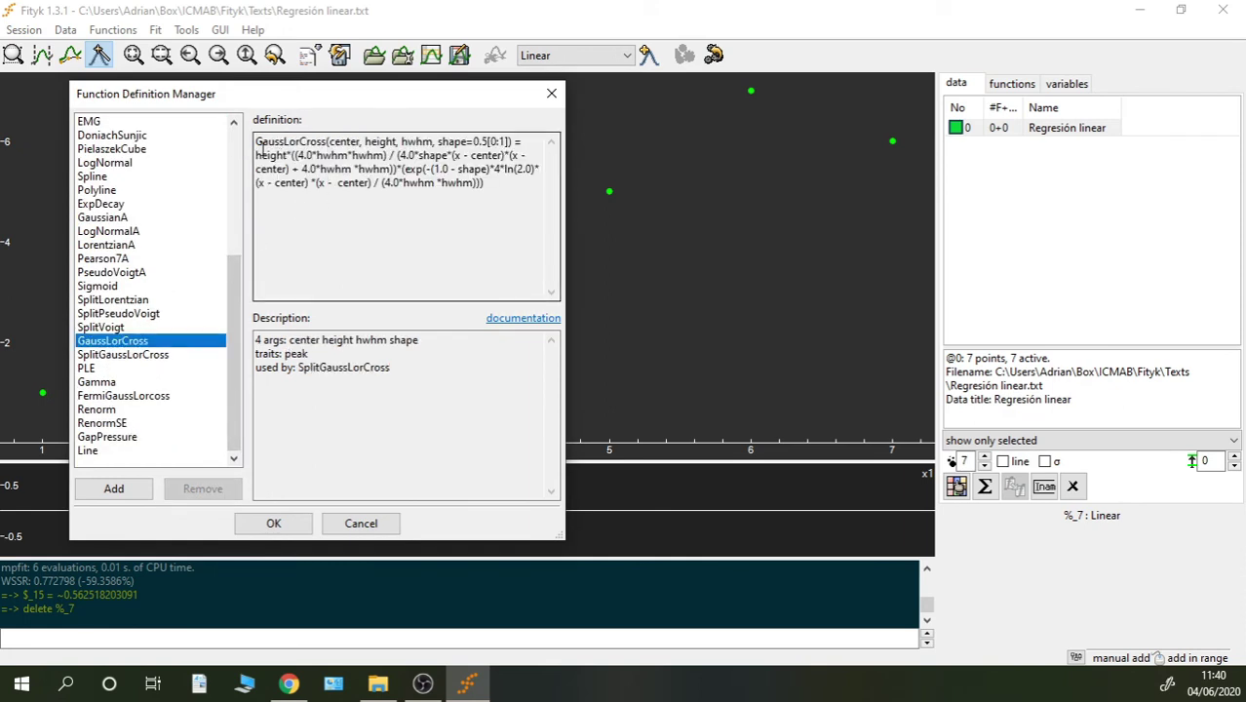
pyautogui.moveTo(256, 143); pyautogui.dragTo(432, 142)
pyautogui.click(332, 144)
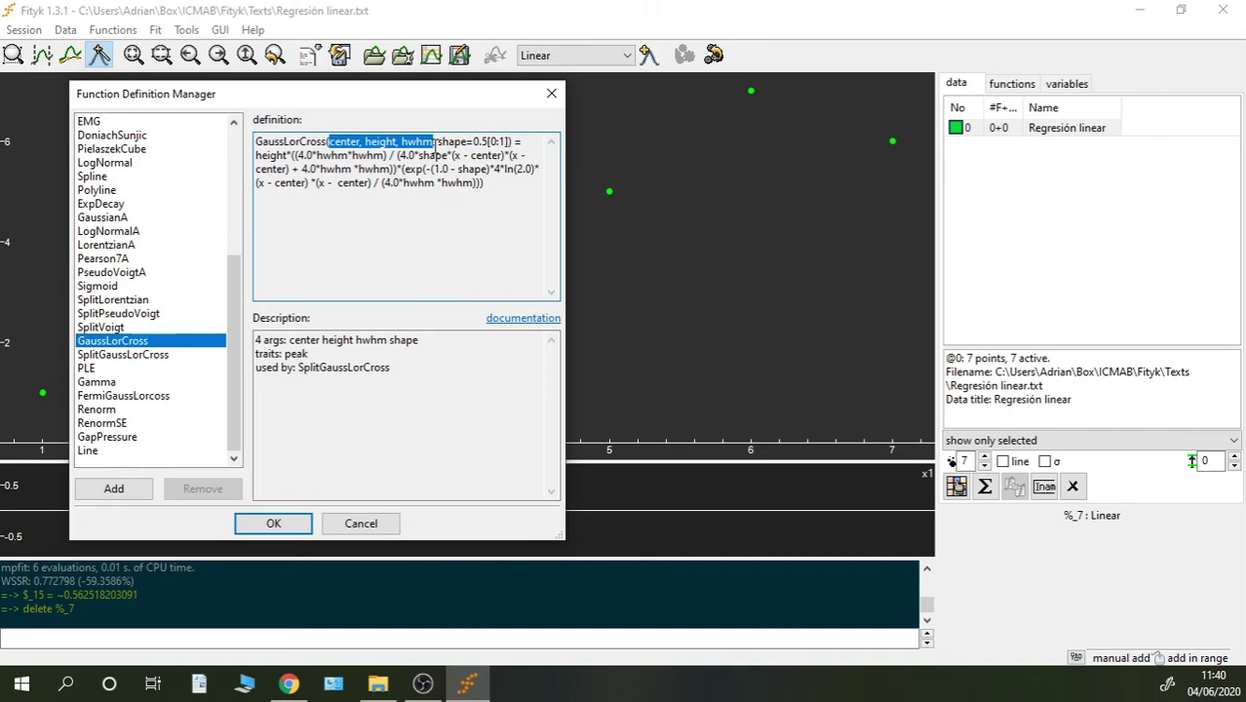
pyautogui.moveTo(437, 142); pyautogui.dragTo(499, 141)
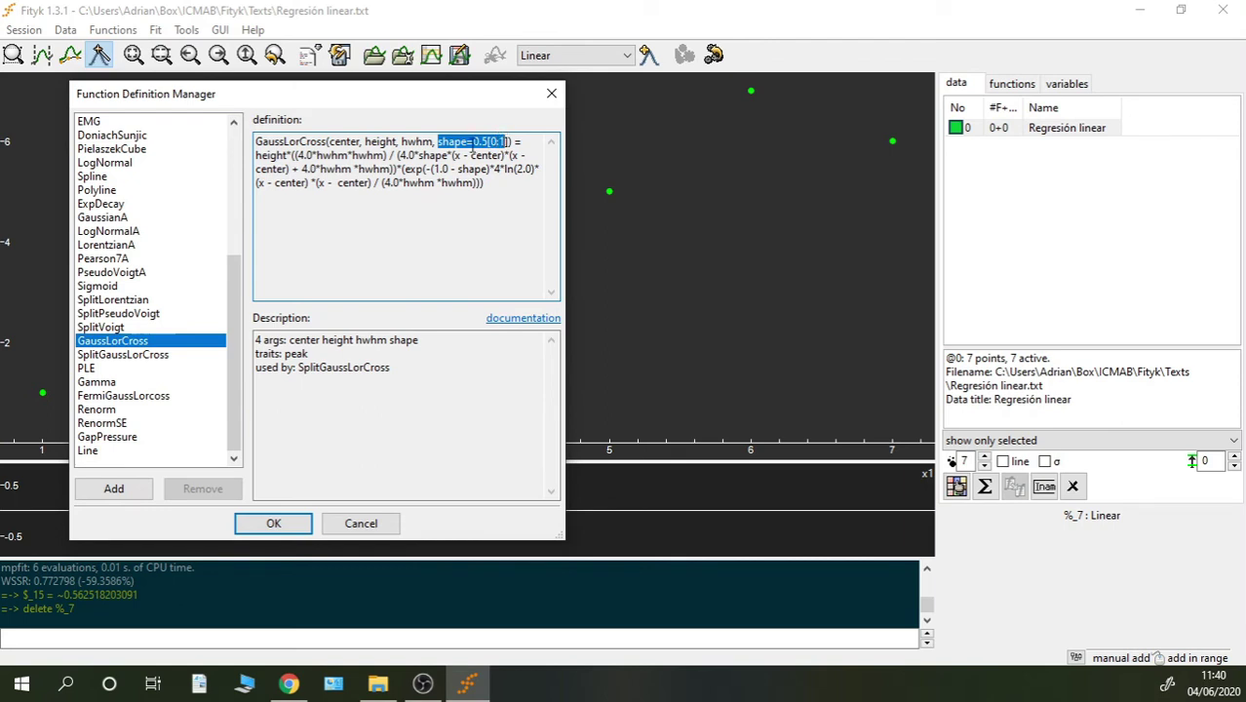
pyautogui.click(473, 142)
pyautogui.moveTo(489, 142)
pyautogui.mouseDown()
pyautogui.moveTo(473, 156)
pyautogui.moveTo(497, 143)
pyautogui.moveTo(474, 137)
pyautogui.moveTo(490, 142)
pyautogui.mouseUp()
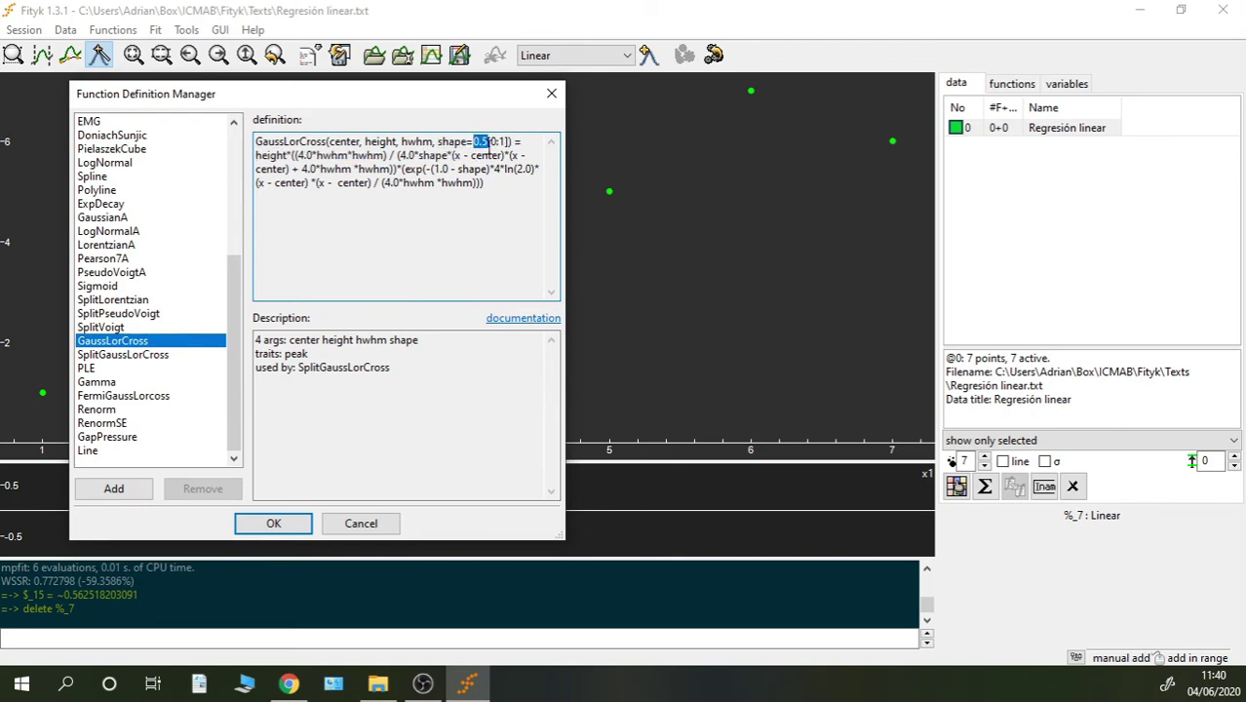
pyautogui.click(490, 142)
pyautogui.moveTo(490, 143); pyautogui.dragTo(508, 142)
pyautogui.moveTo(502, 191); pyautogui.dragTo(253, 142)
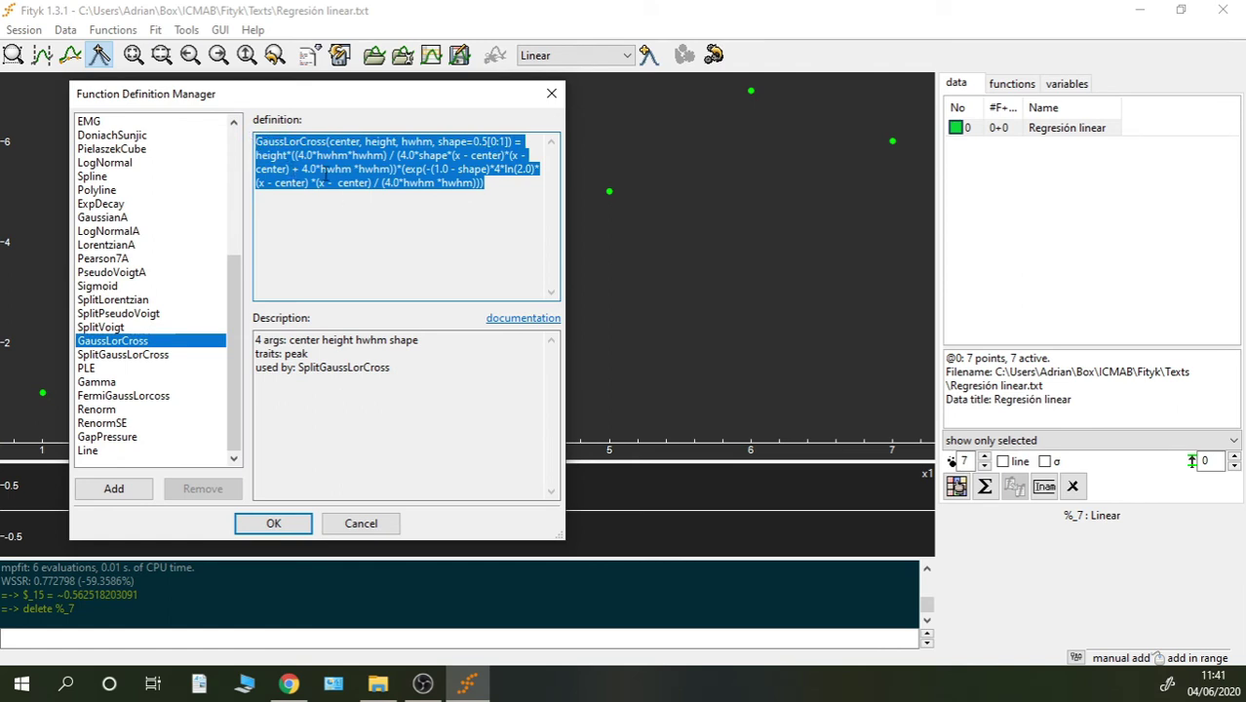
# Highlight parts of the GaussLorCross definition, then display Line's definition Line(m=0, n=1) = m+n*x.
pyautogui.click(494, 142)
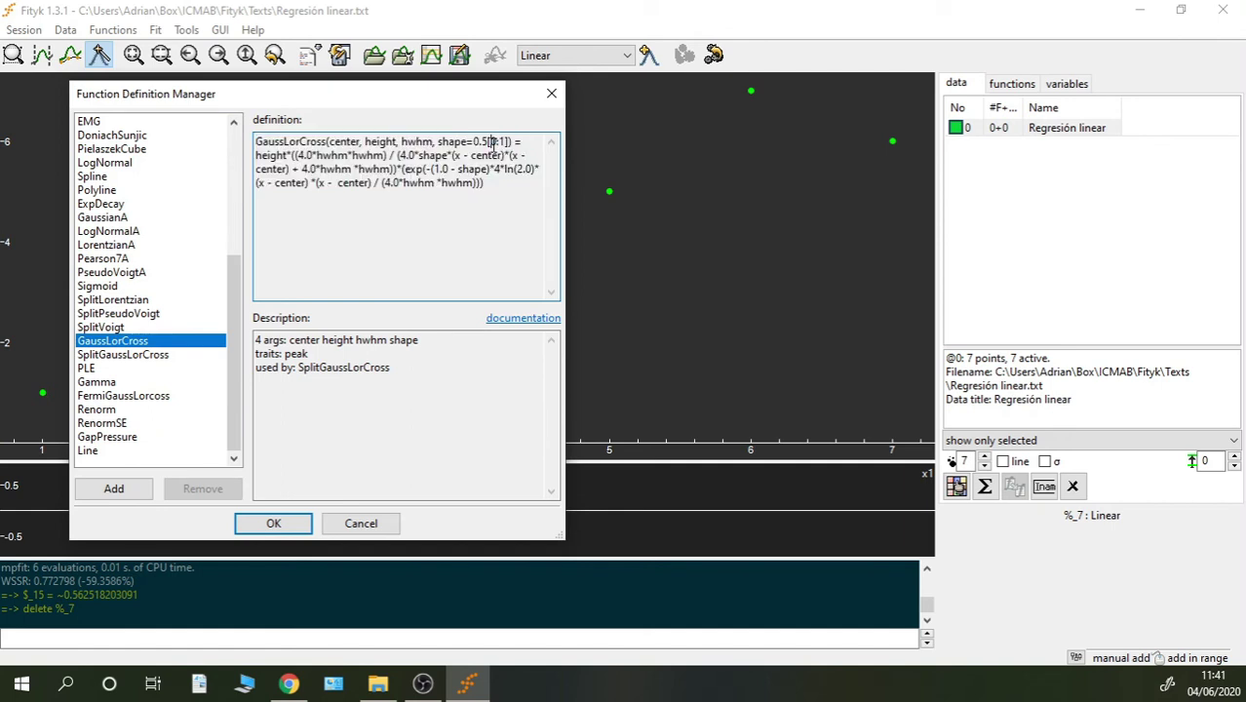
pyautogui.moveTo(487, 141); pyautogui.dragTo(509, 141)
pyautogui.hotkey('ctrl', 'a')
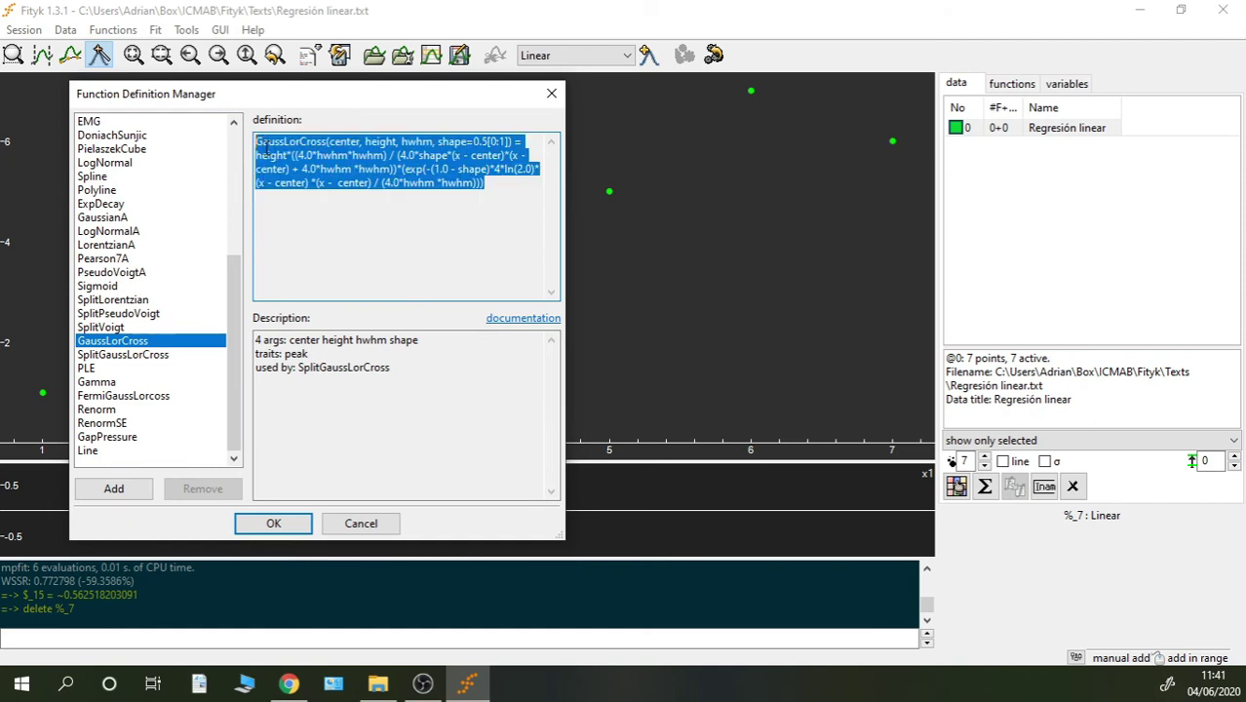
pyautogui.click(441, 184)
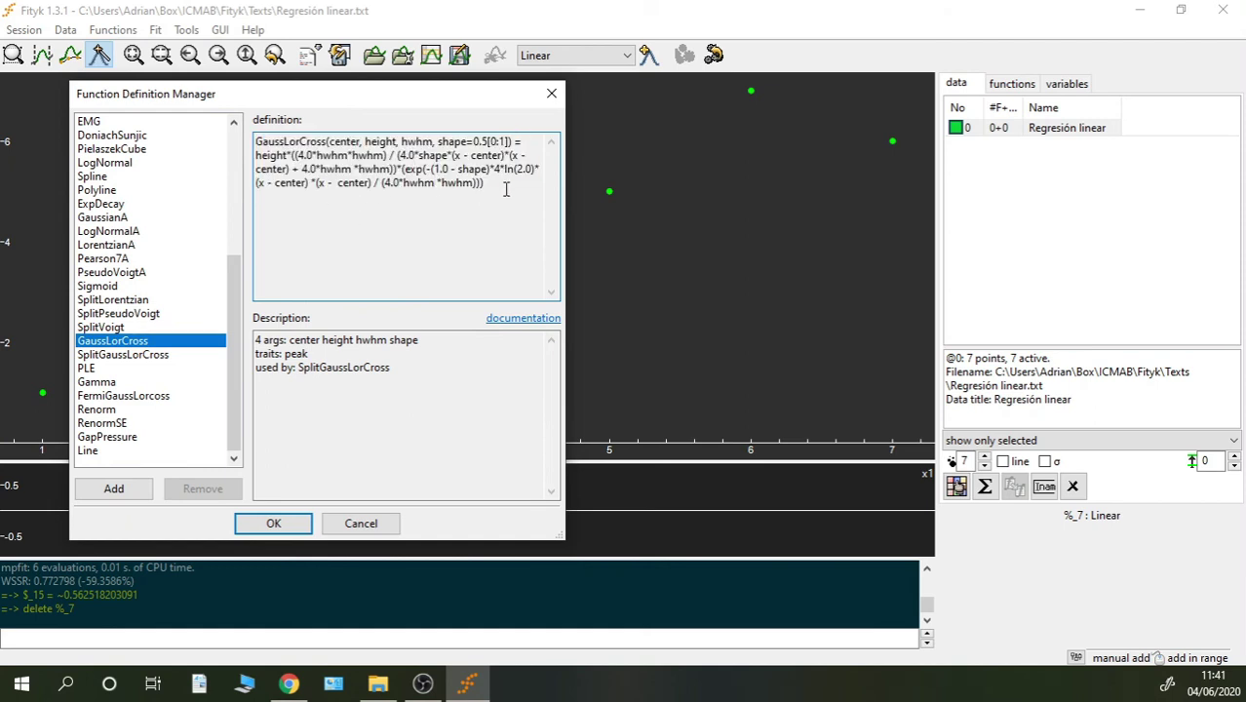
pyautogui.moveTo(500, 186); pyautogui.dragTo(253, 142)
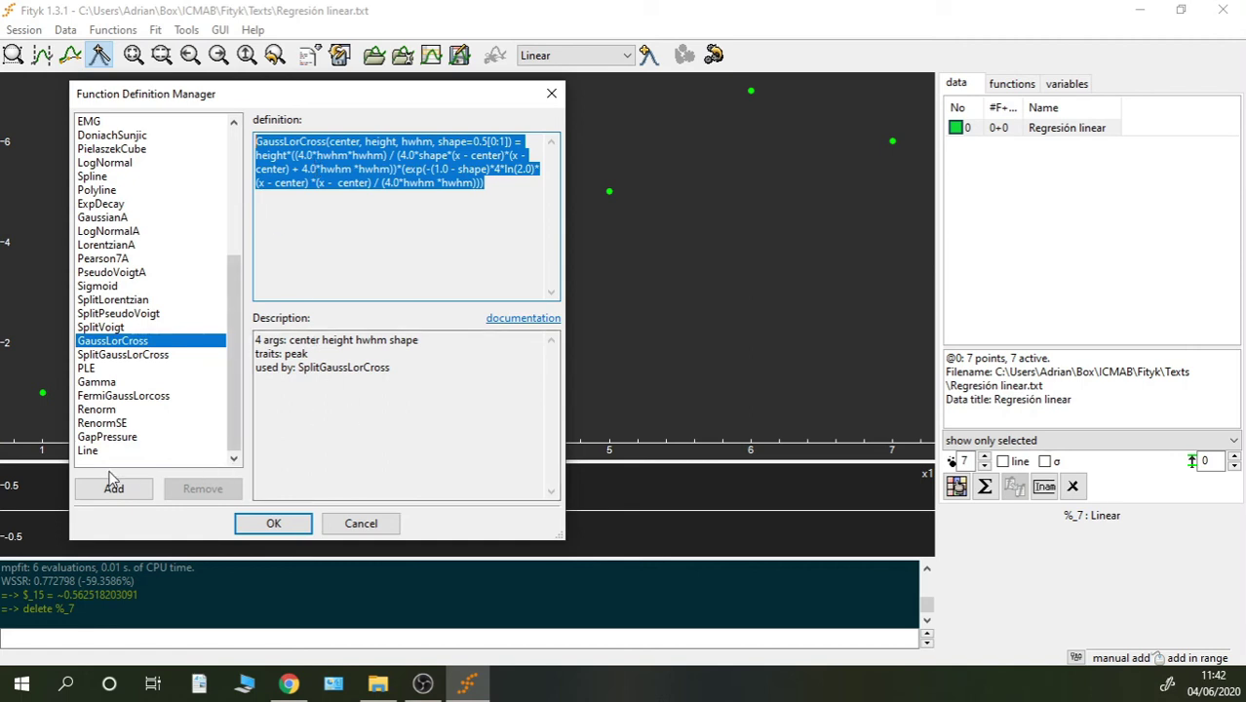
pyautogui.click(87, 450)
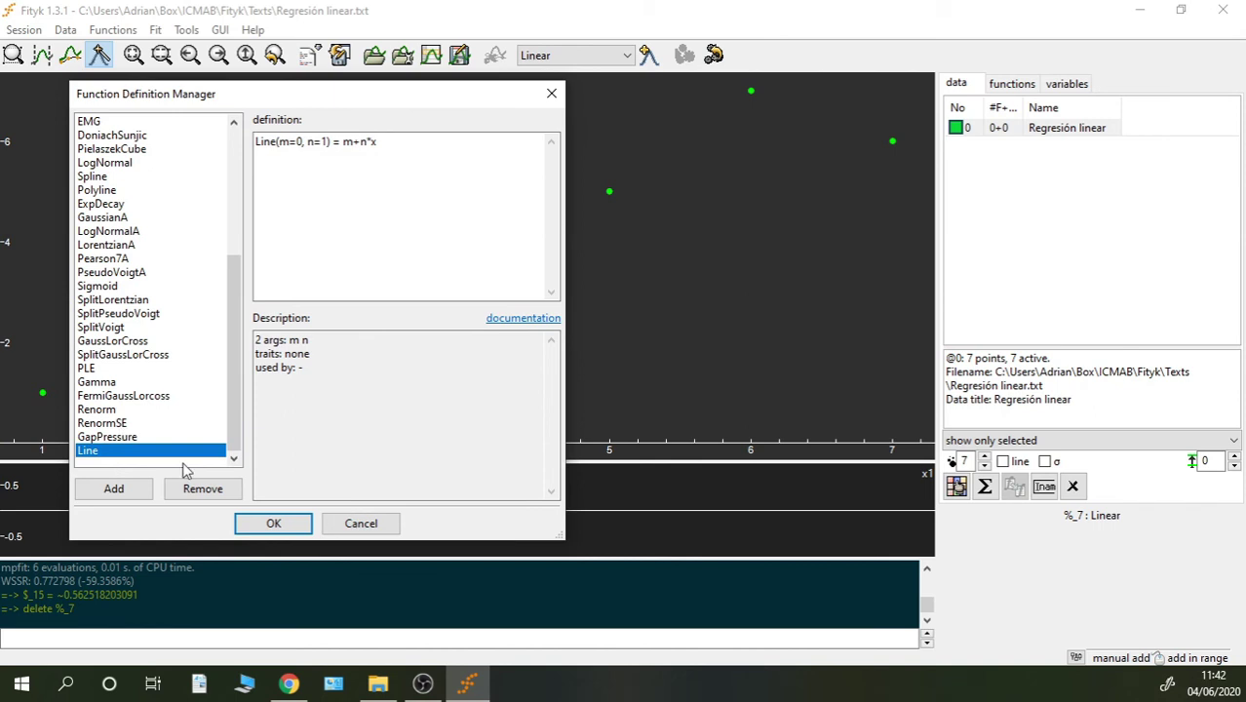
# Close the Definition Manager and delete the Regresión linear dataset.
pyautogui.click(296, 527)
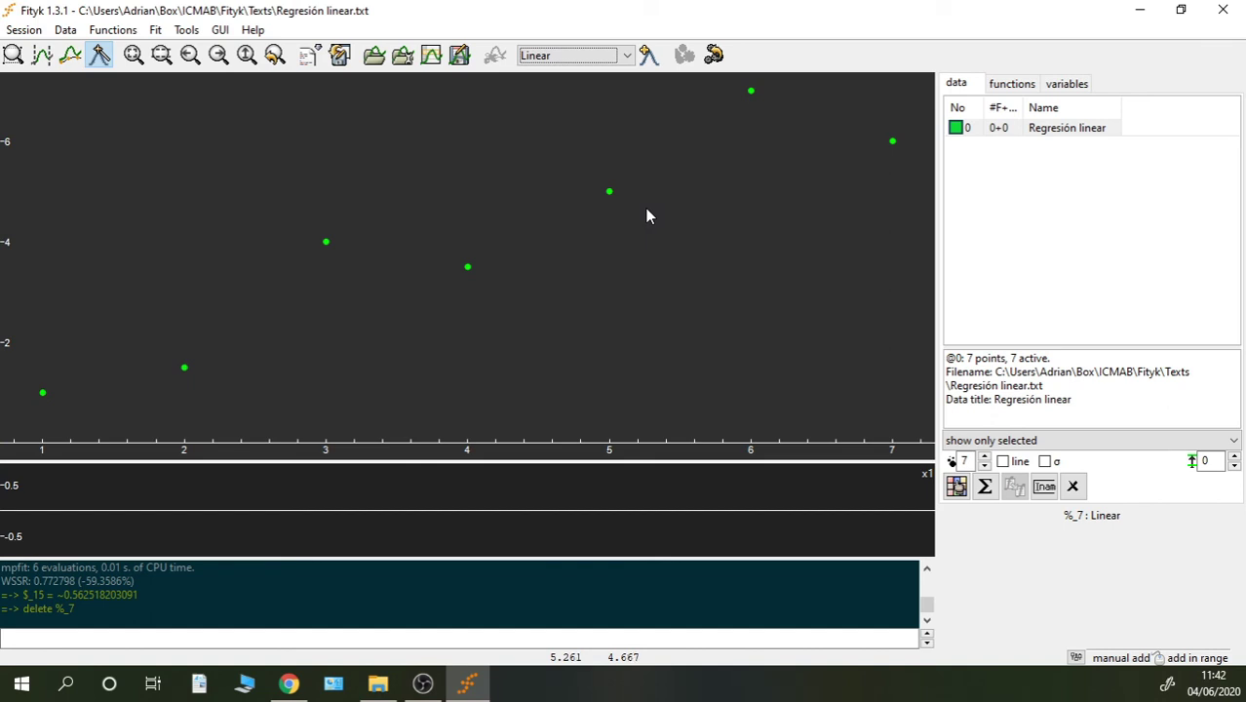
pyautogui.click(991, 129)
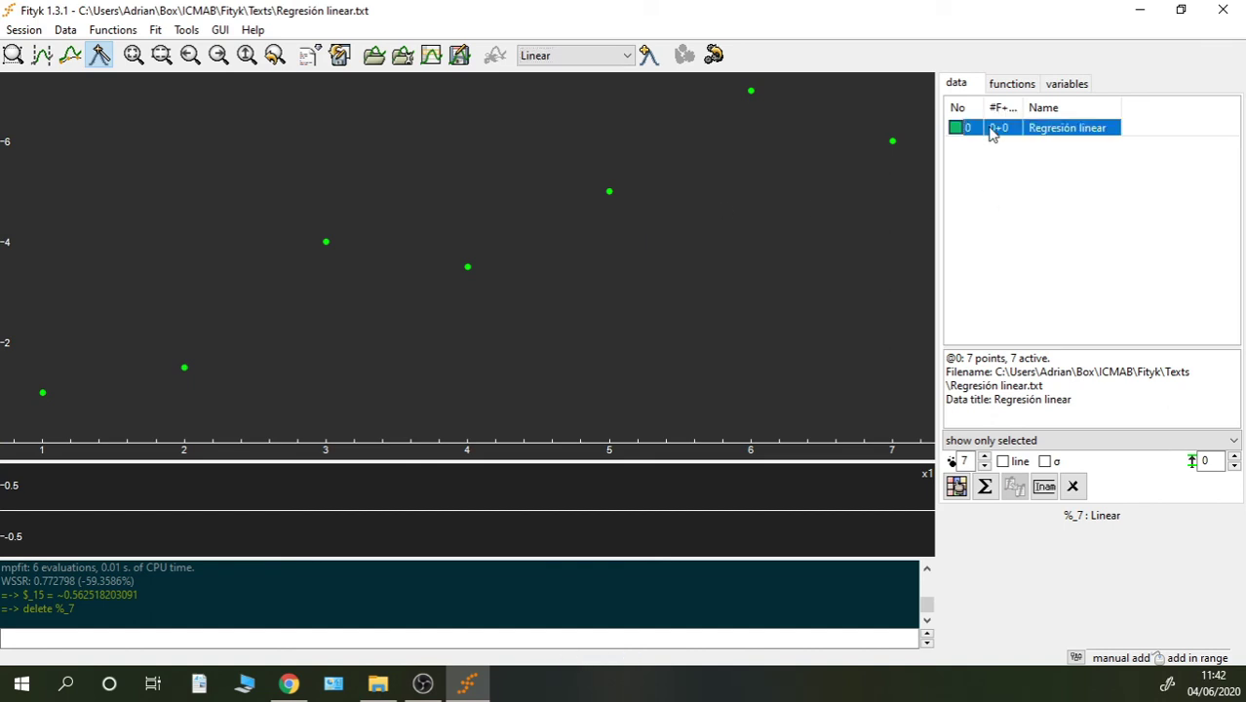
pyautogui.press('Delete')
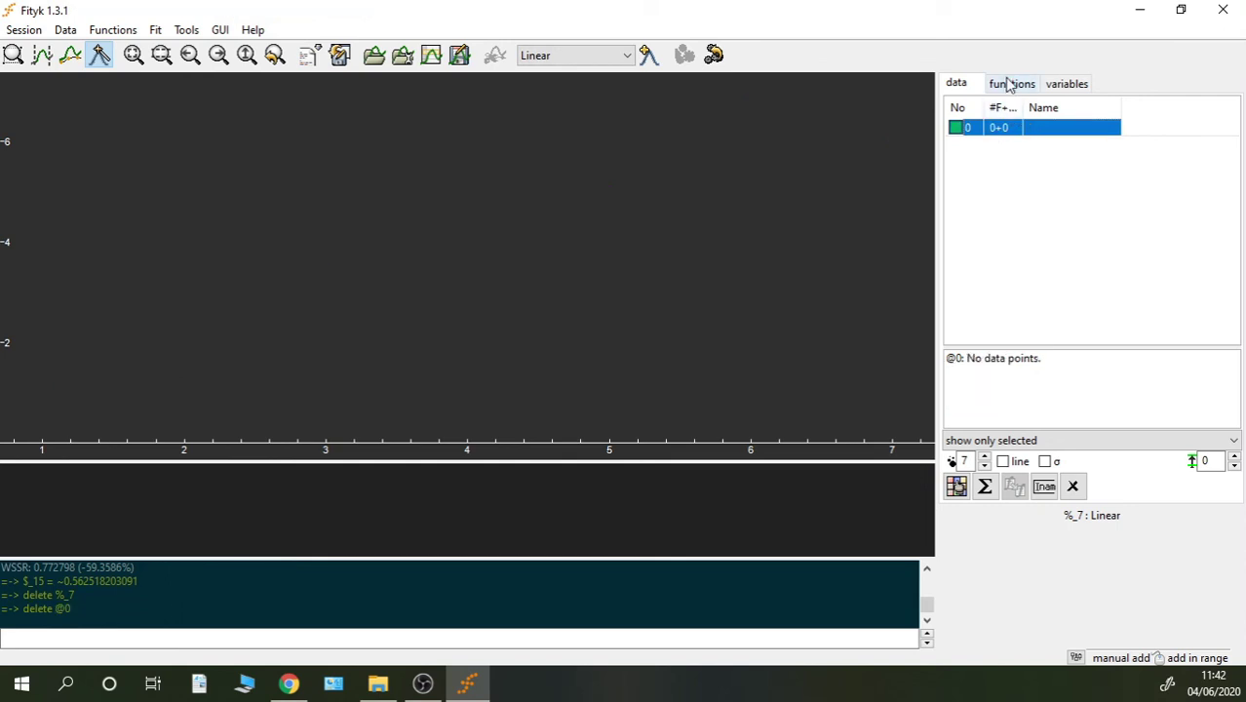
# Browse the functions, variables and datasets lists, then dismiss the Session menu unused.
pyautogui.click(1010, 85)
pyautogui.click(1069, 88)
pyautogui.click(963, 86)
pyautogui.click(25, 30)
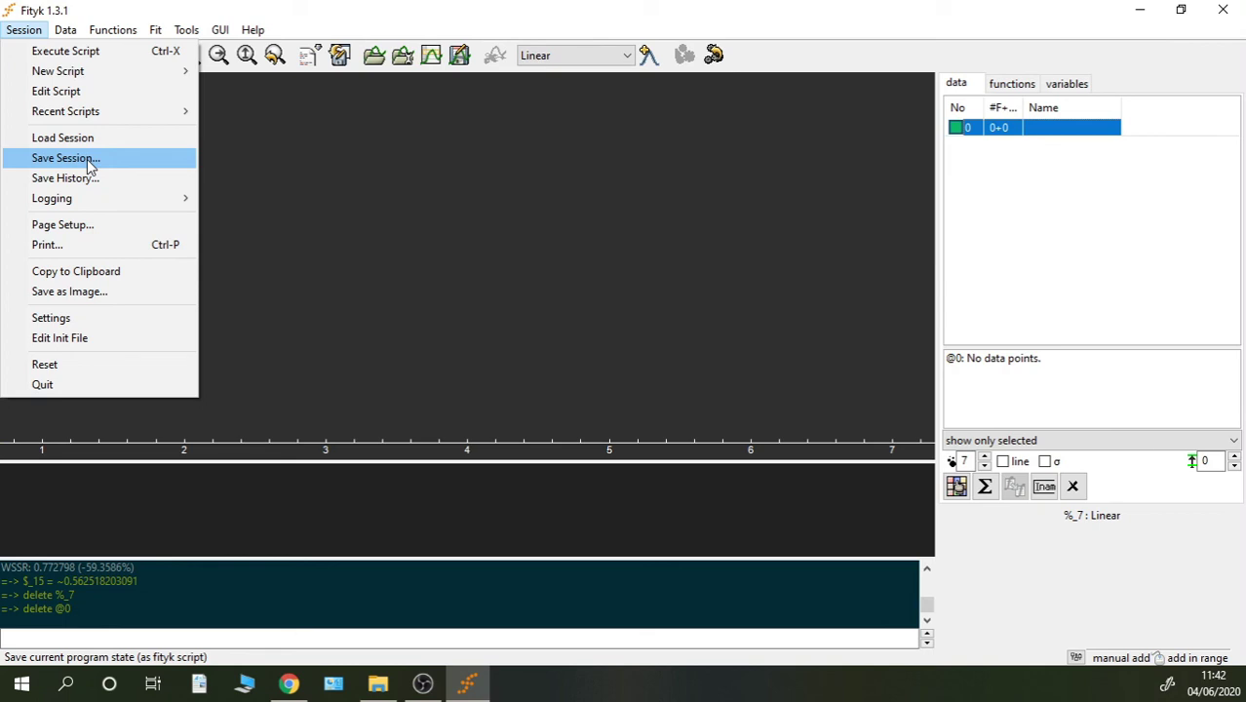
pyautogui.press('Escape')
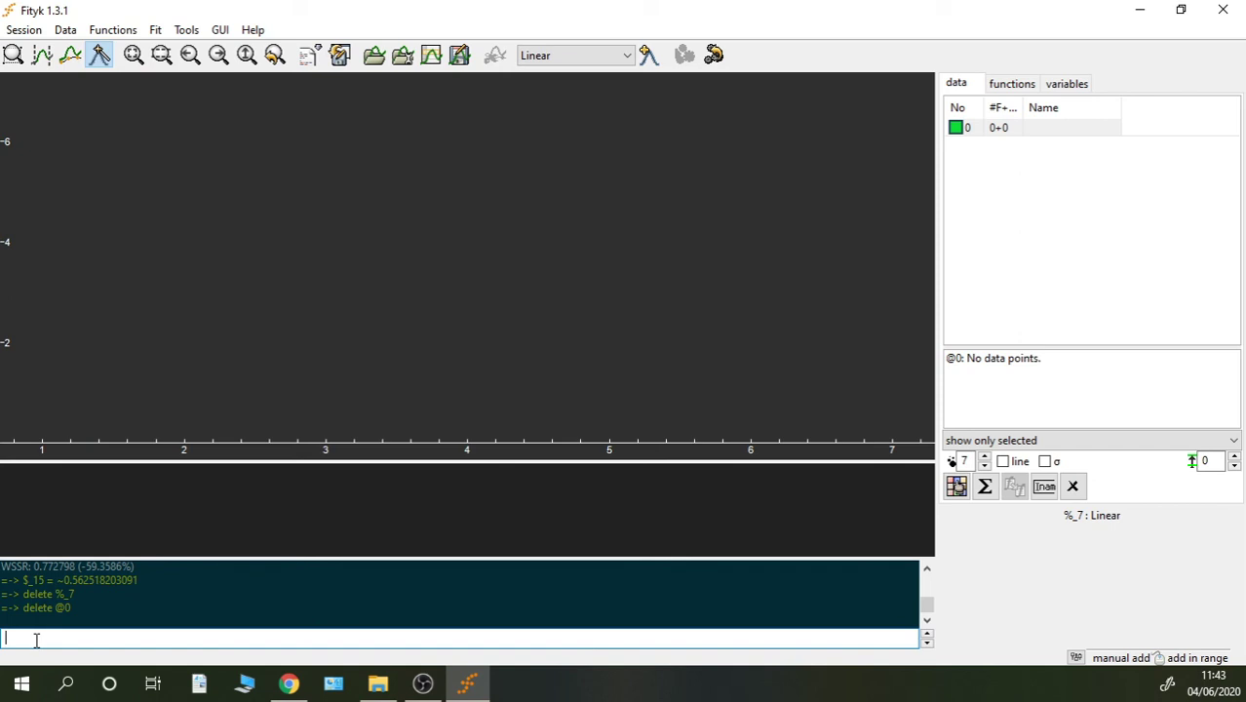
# Copy the definition text Line(m=0, n=1) = m+n*x from the Definition Manager, then close it.
pyautogui.click(136, 35)
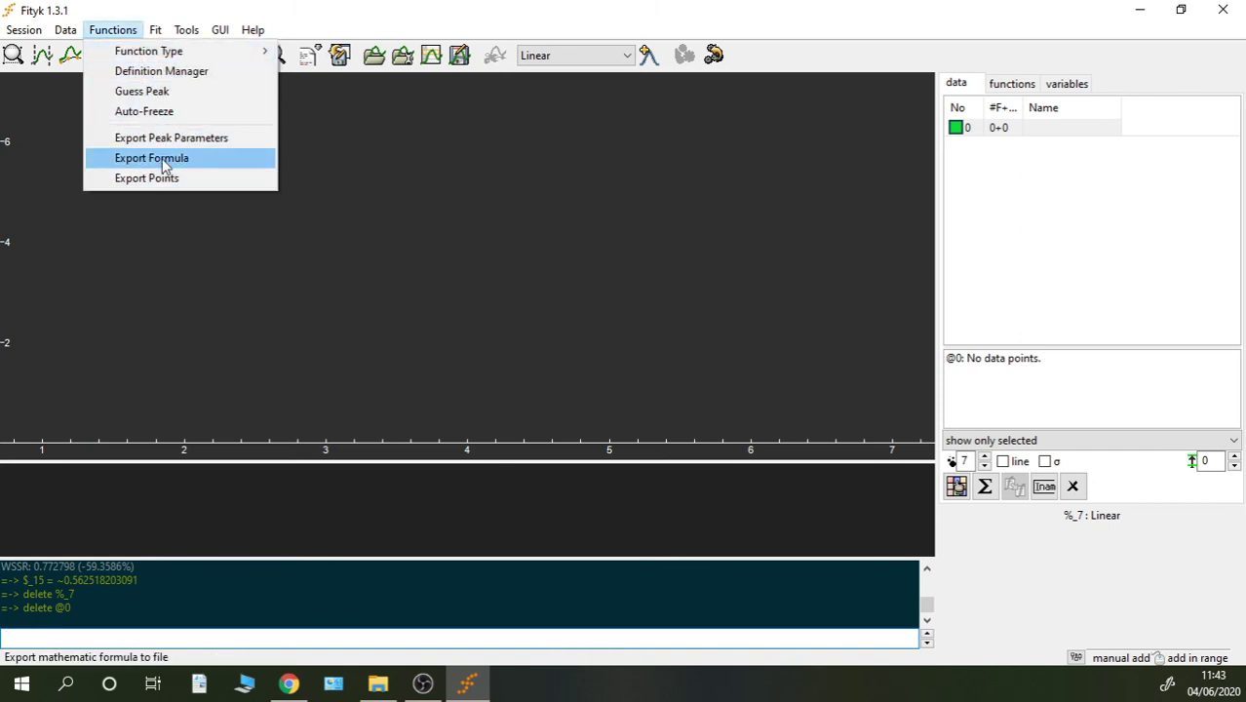
pyautogui.click(158, 72)
pyautogui.scroll(-5, 230, 292)
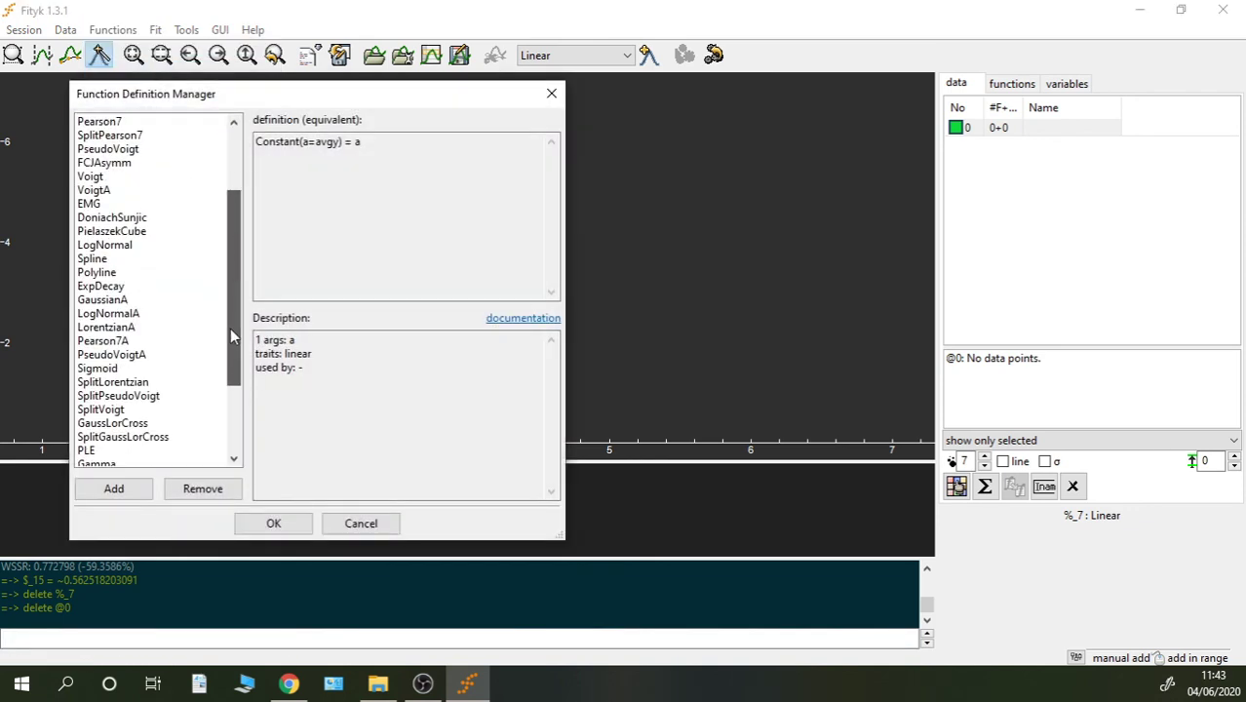
pyautogui.click(89, 451)
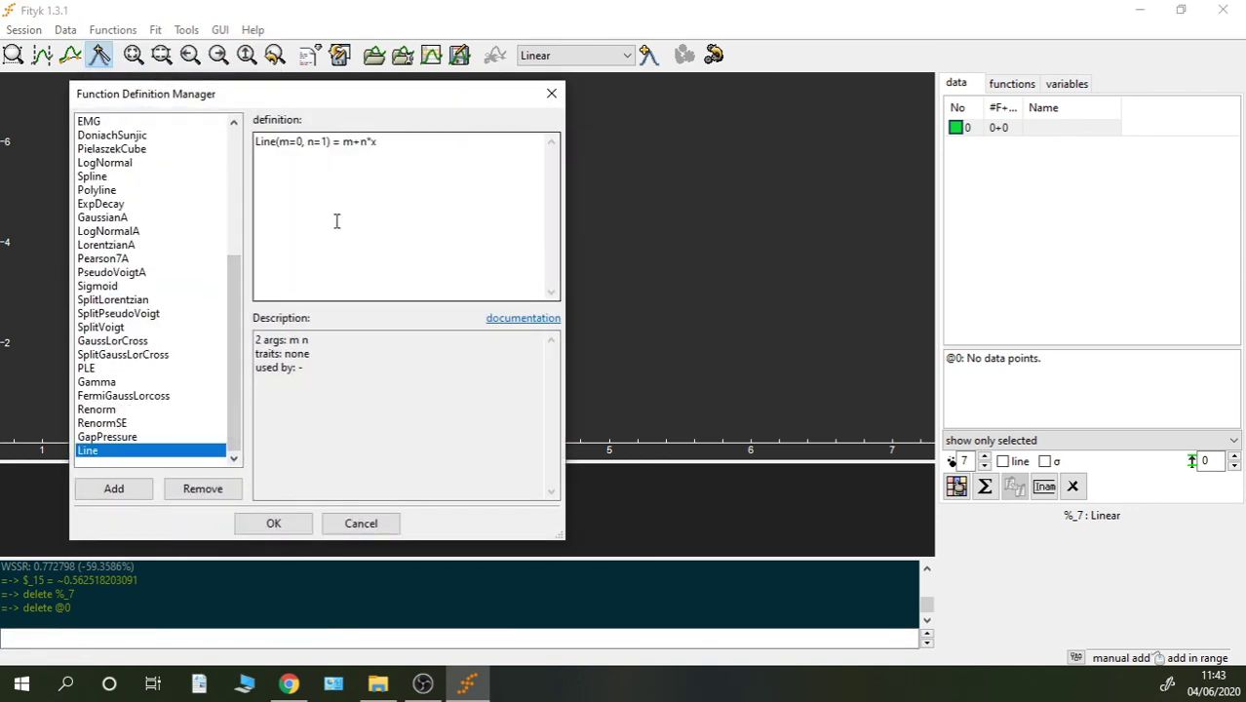
pyautogui.tripleClick(395, 146)
pyautogui.hotkey('ctrl', 'c')
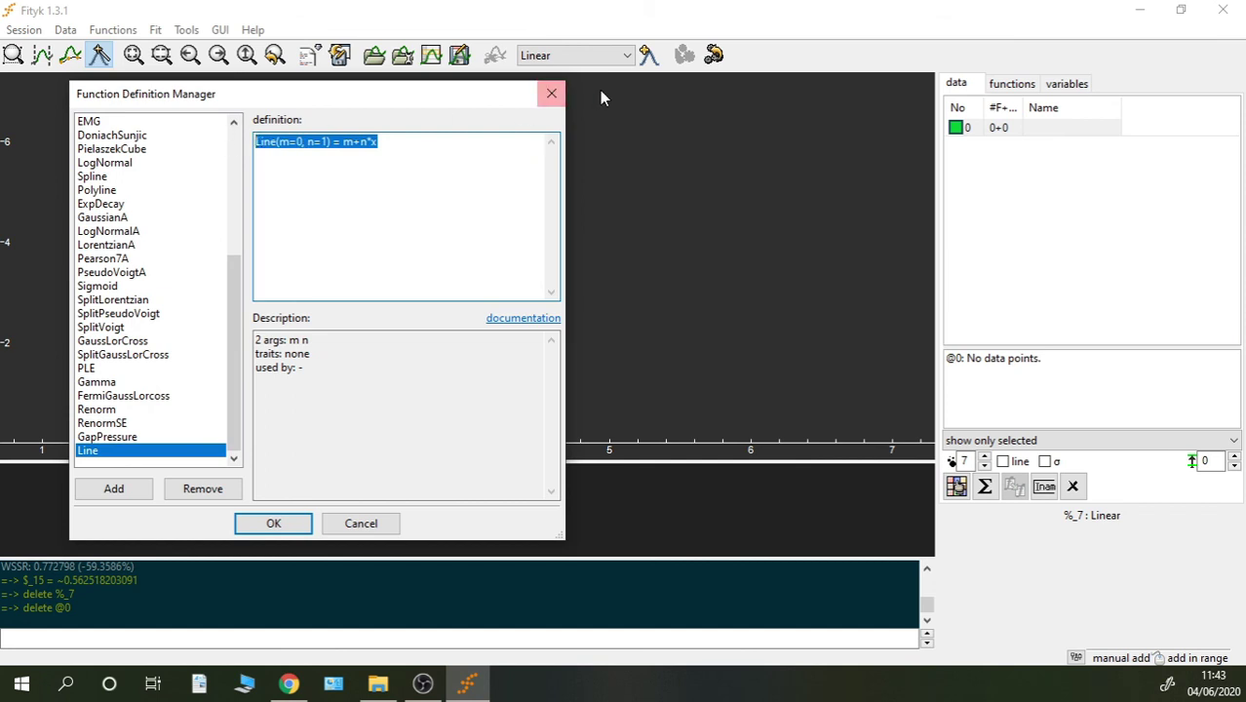
pyautogui.click(551, 93)
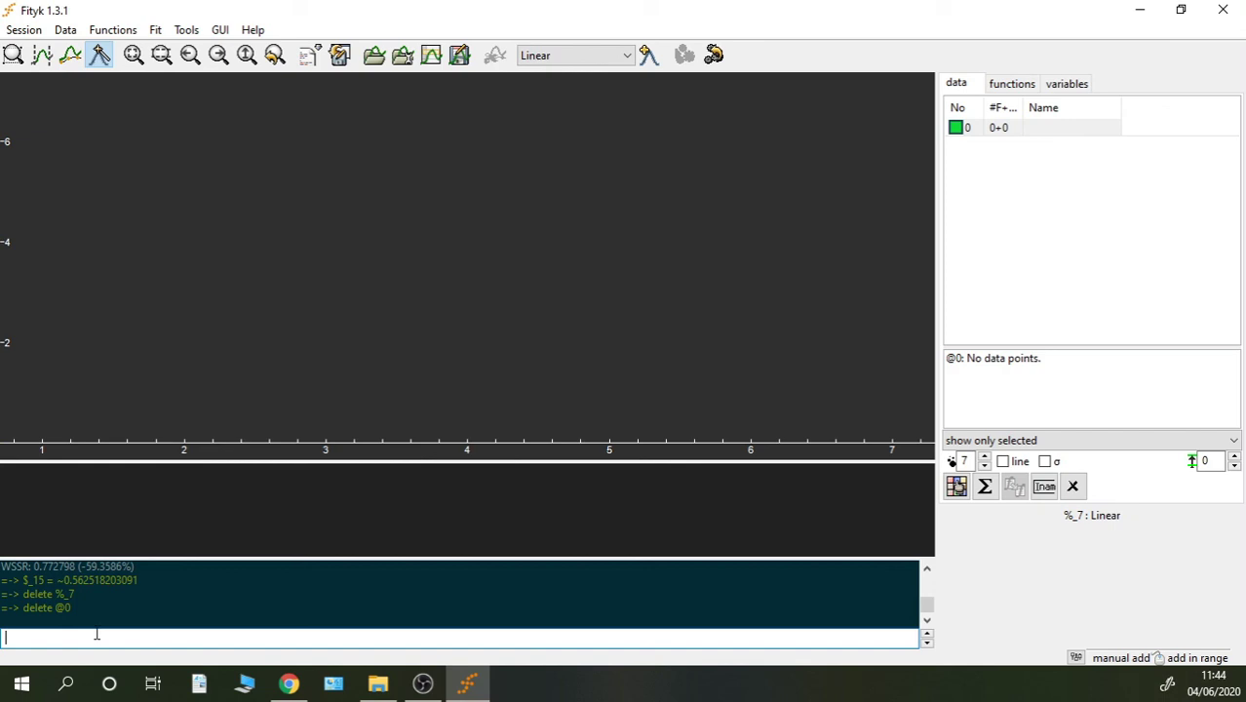
# Run 'define LineFit(m=0, n=1) = m+n*x' by pasting the Line definition and adding 'Fit'.
pyautogui.write('define')
pyautogui.hotkey('ctrl', 'v')
pyautogui.click(60, 637)
pyautogui.write('Fit')
pyautogui.press('Return')
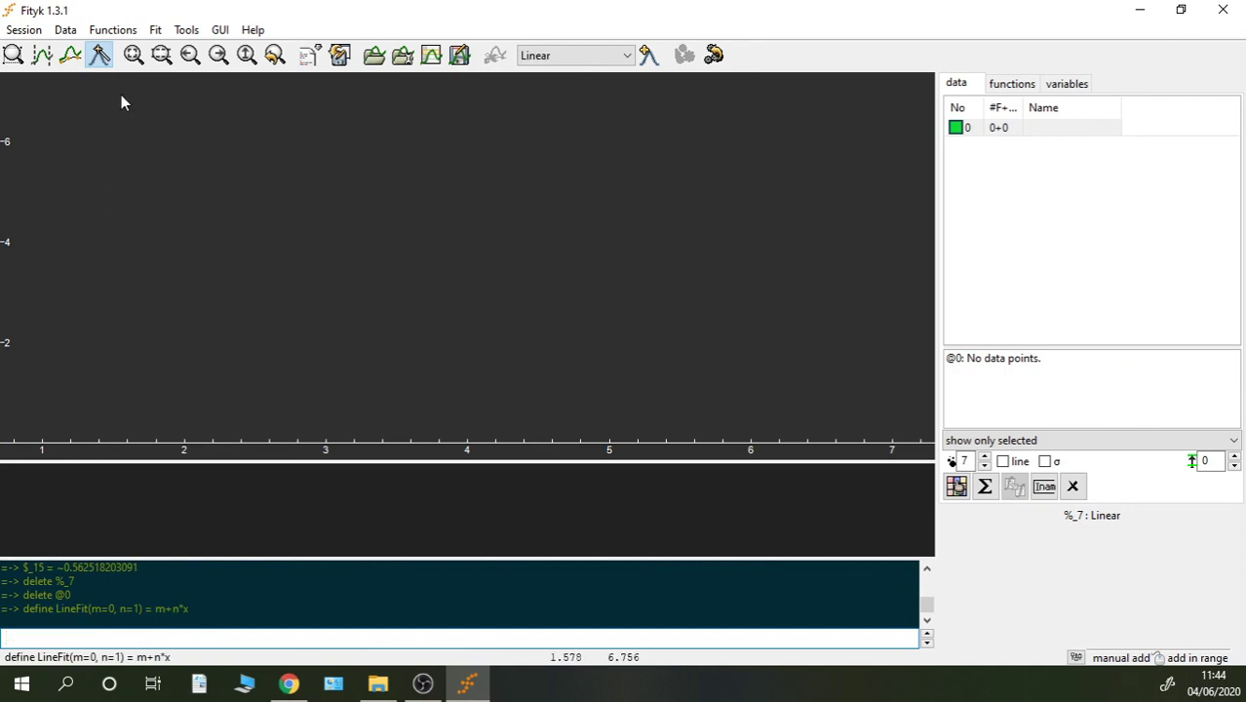
pyautogui.click(539, 61)
pyautogui.scroll(-4, 609, 292)
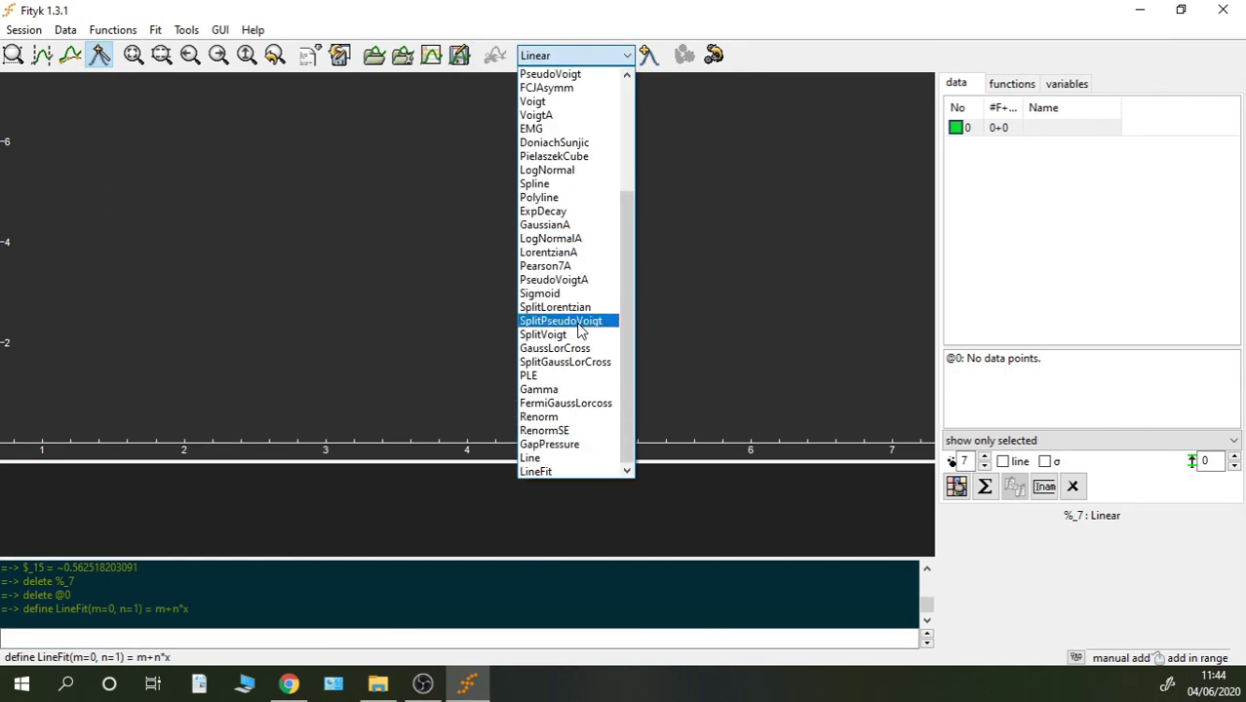
pyautogui.click(138, 35)
pyautogui.click(137, 32)
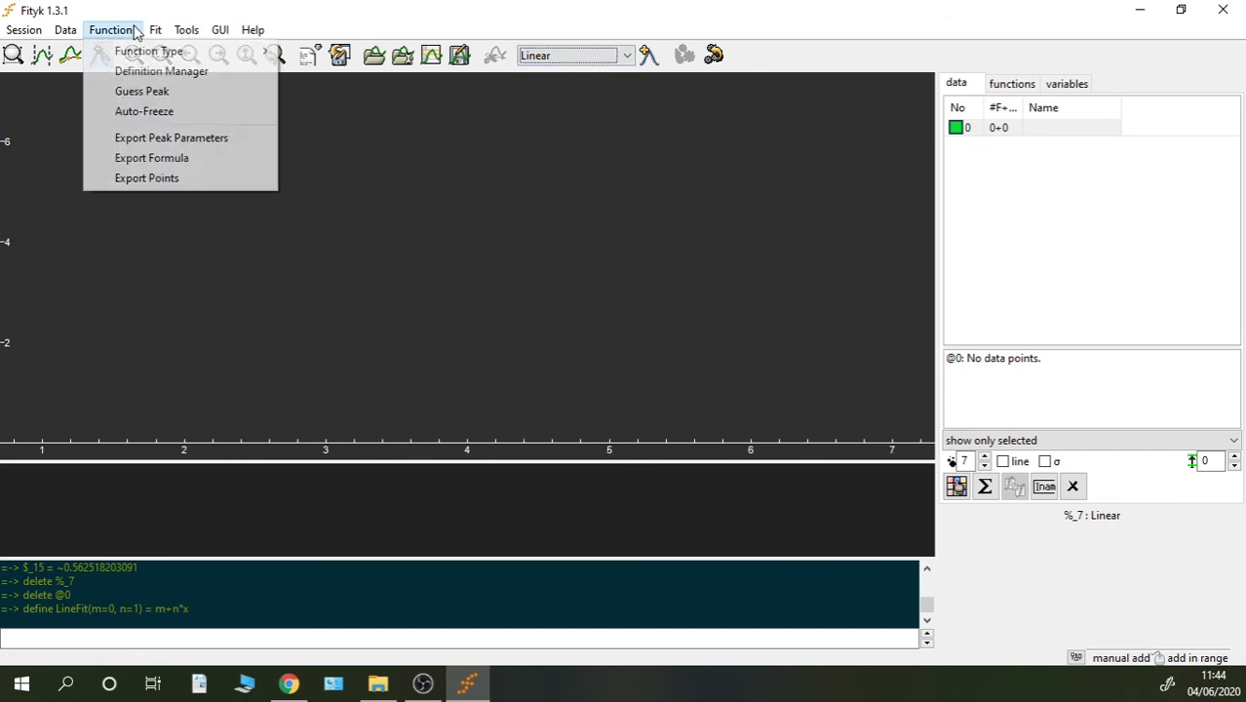
pyautogui.click(156, 72)
pyautogui.scroll(-8, 188, 268)
pyautogui.click(107, 453)
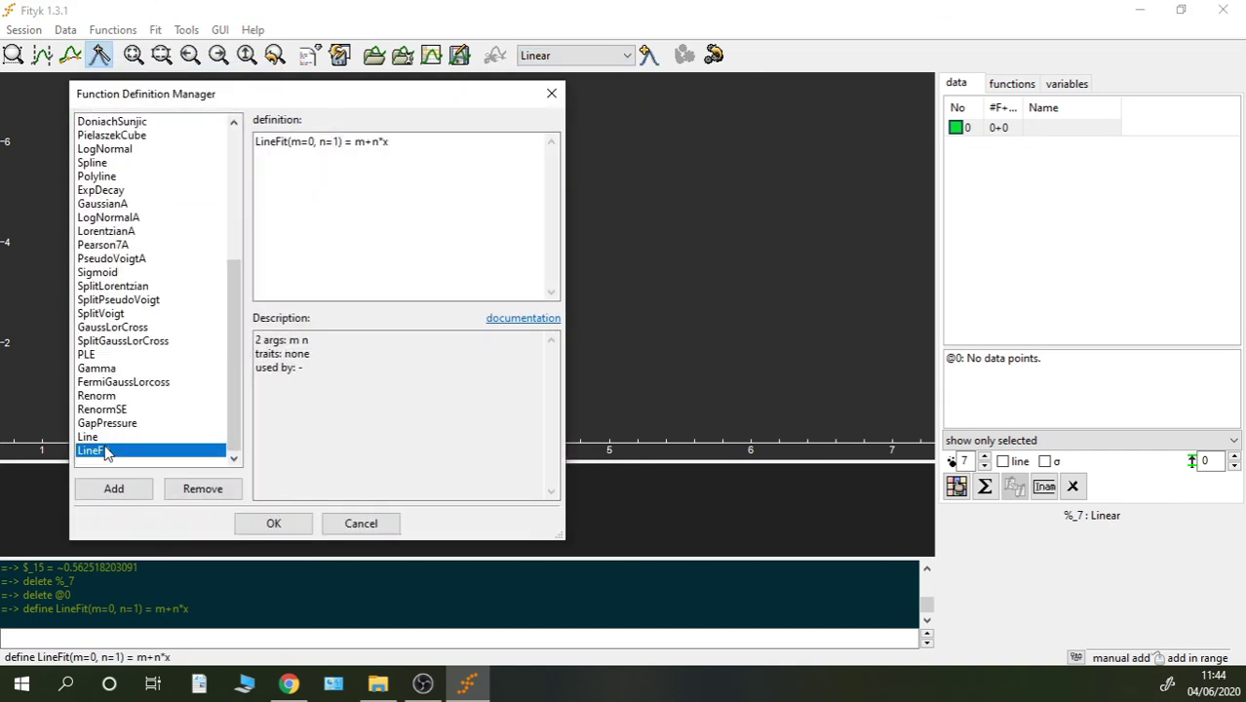
pyautogui.click(92, 330)
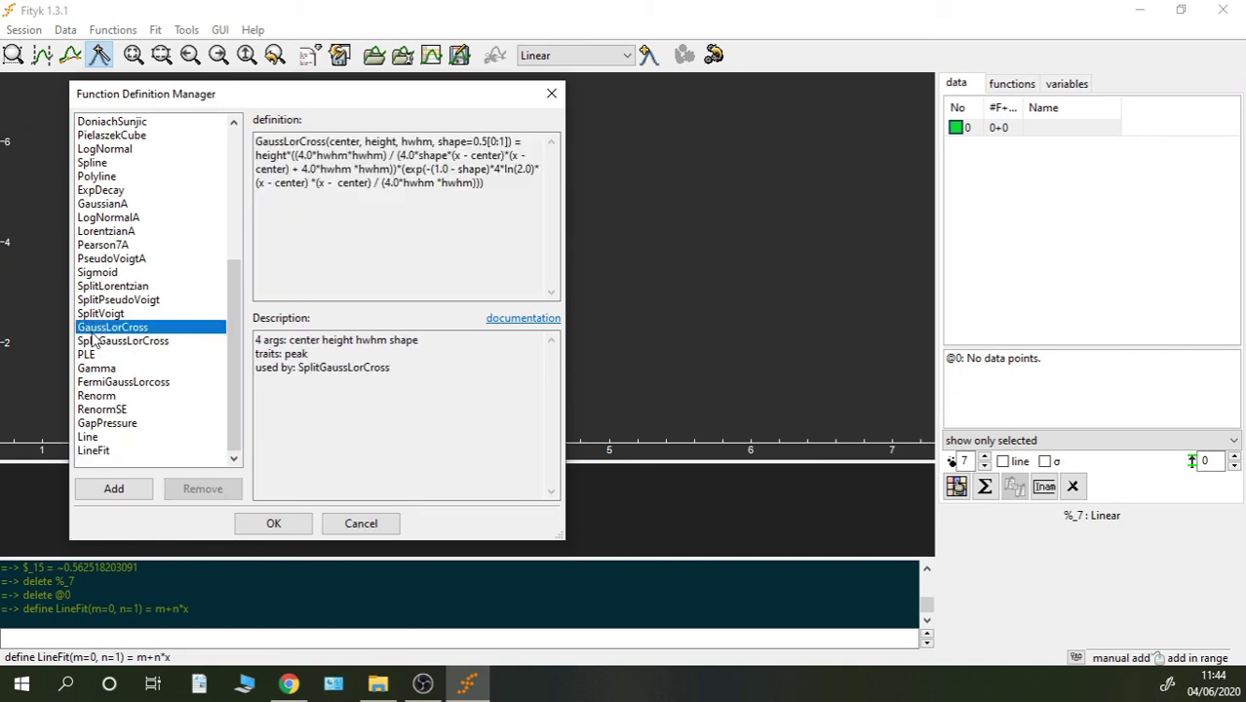
pyautogui.click(494, 143)
pyautogui.moveTo(487, 142); pyautogui.dragTo(508, 142)
pyautogui.click(453, 154)
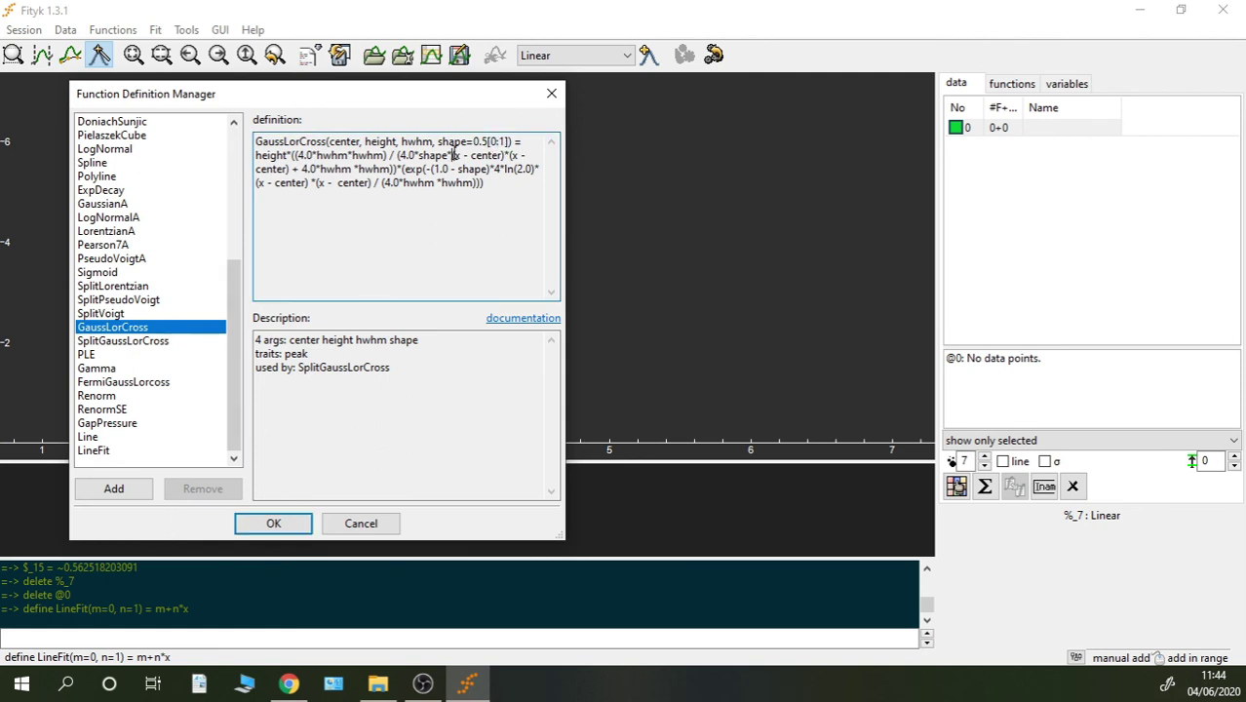
pyautogui.moveTo(485, 182); pyautogui.dragTo(448, 183)
pyautogui.hotkey('ctrl', 'a')
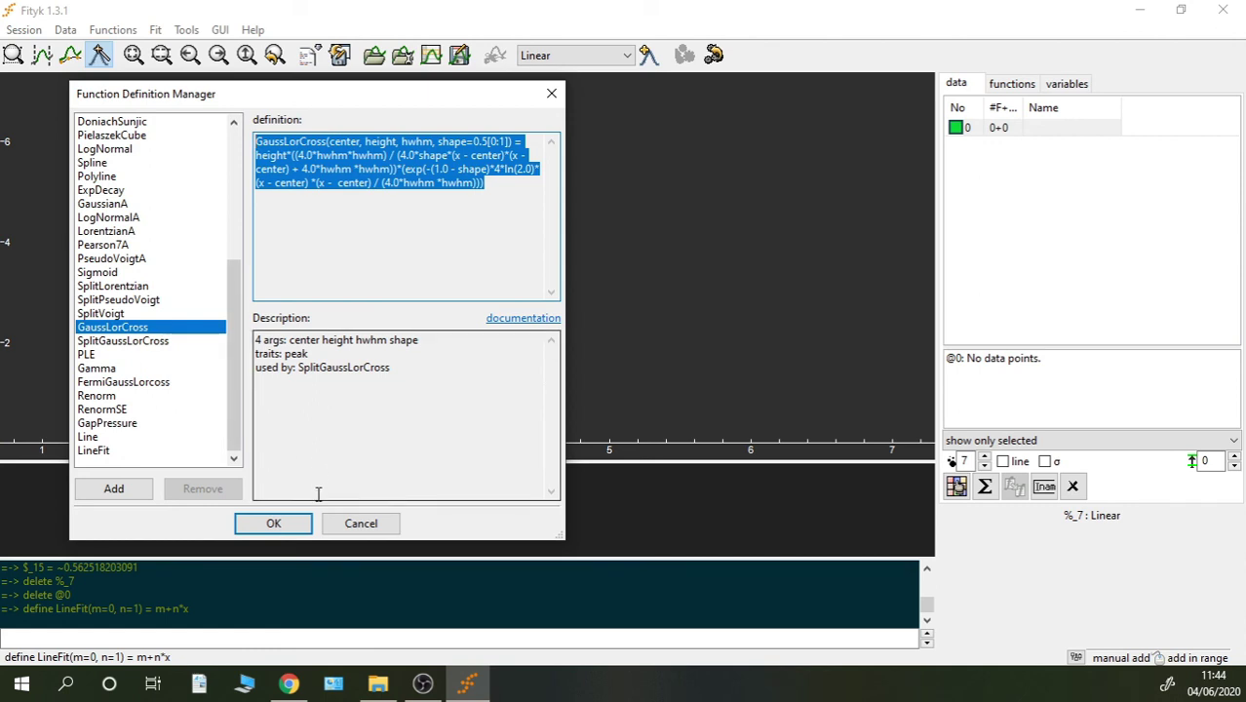
pyautogui.click(378, 523)
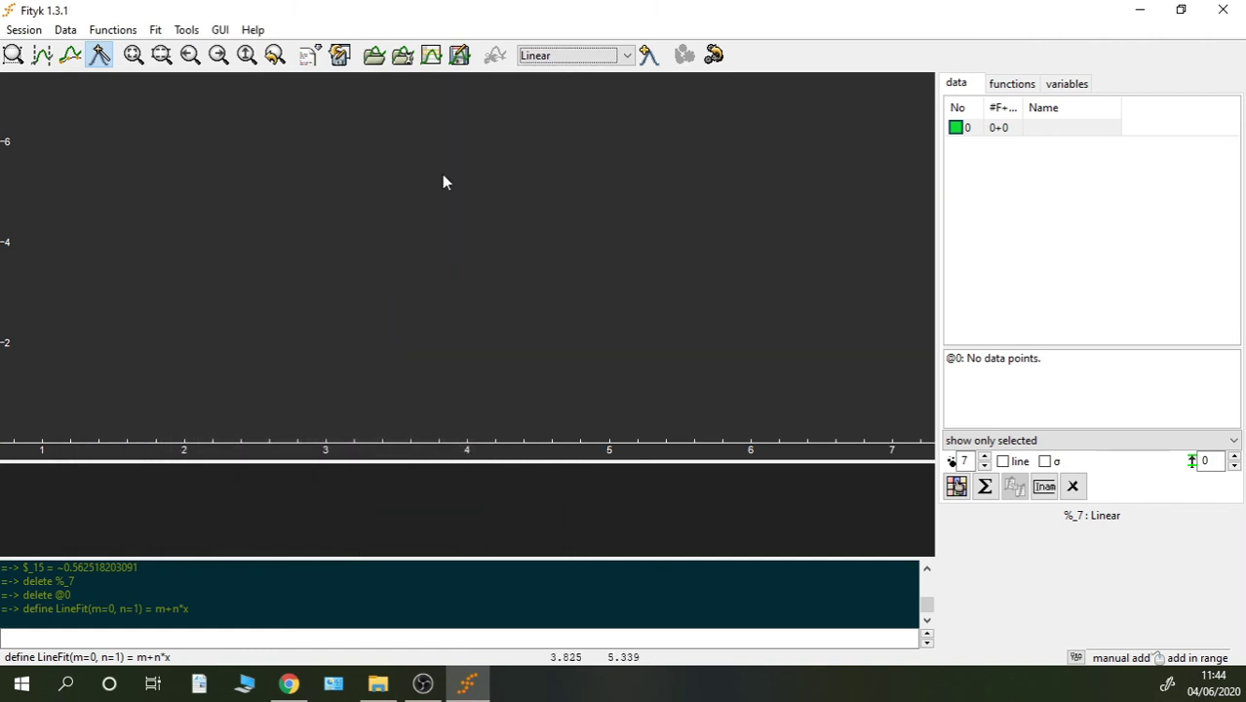